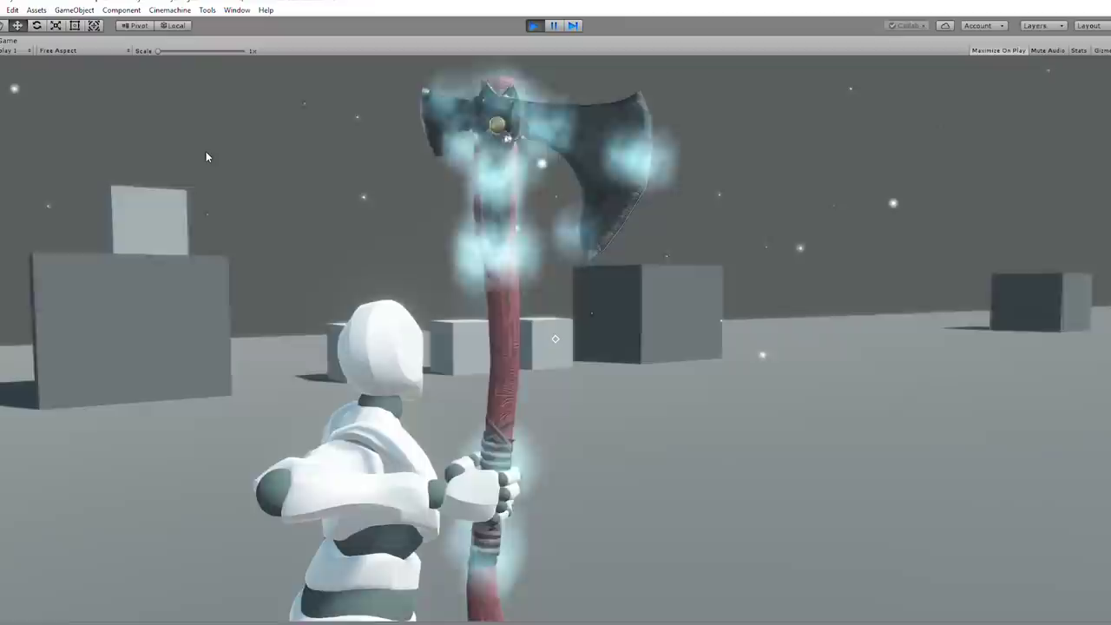
# Throw the axe at the cubes and recall it to the hand three times.
pyautogui.click(206, 151)
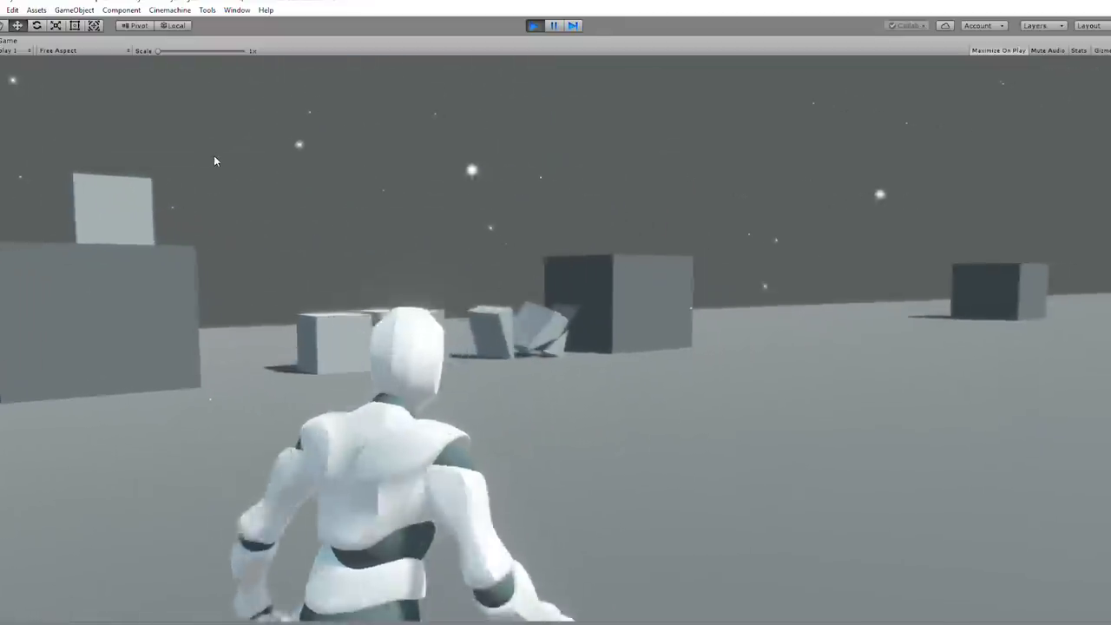
pyautogui.click(212, 155)
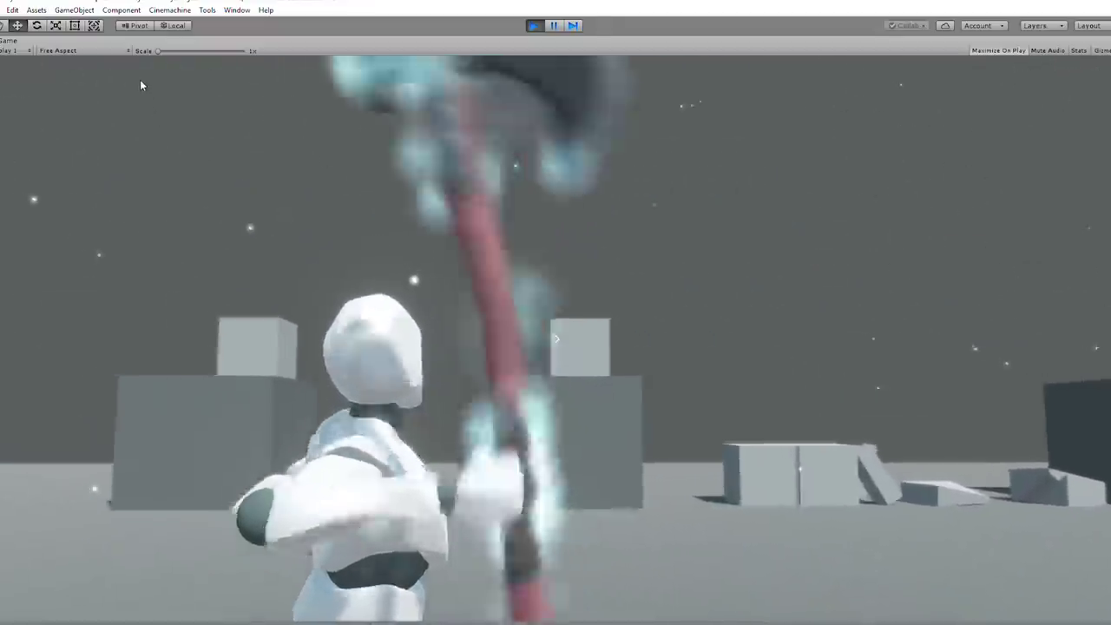
pyautogui.click(130, 84)
pyautogui.click(96, 119)
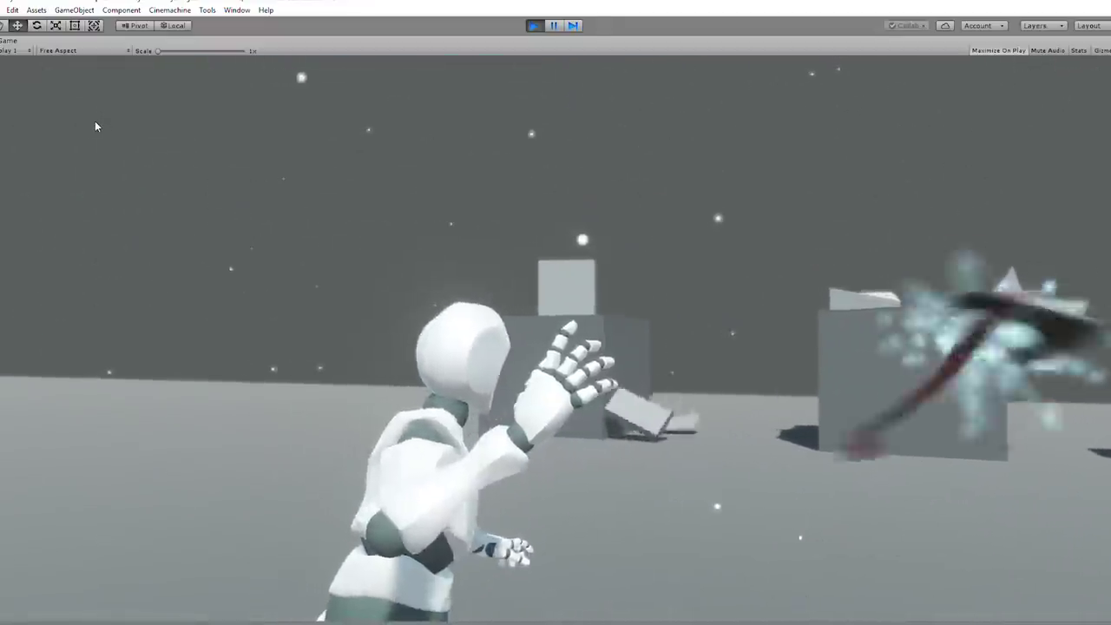
pyautogui.click(99, 108)
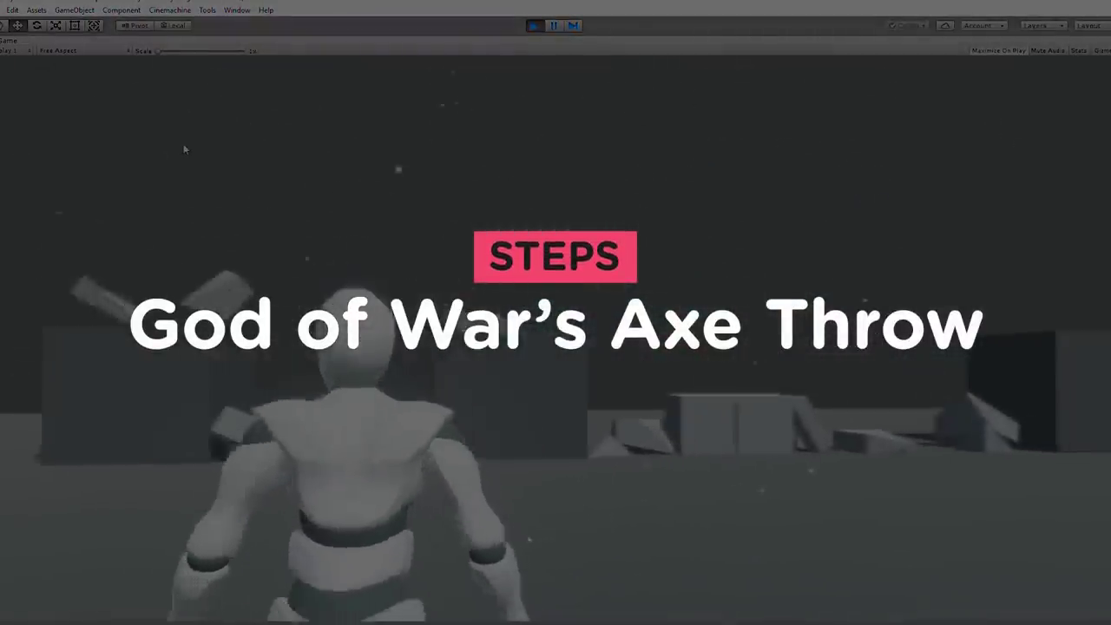
pyautogui.click(227, 168)
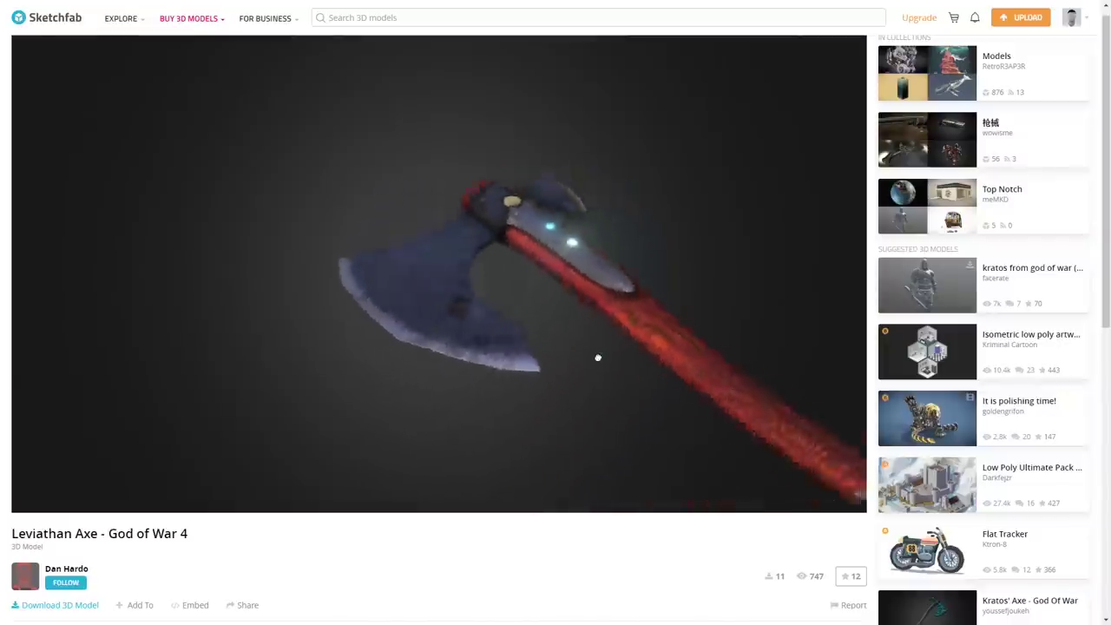
# Turn the axe model to inspect it, then pick Standing Run Forward set to In Place.
pyautogui.moveTo(597, 358); pyautogui.dragTo(725, 346)
pyautogui.moveTo(653, 347)
pyautogui.mouseDown()
pyautogui.moveTo(484, 354)
pyautogui.moveTo(453, 394)
pyautogui.mouseUp()
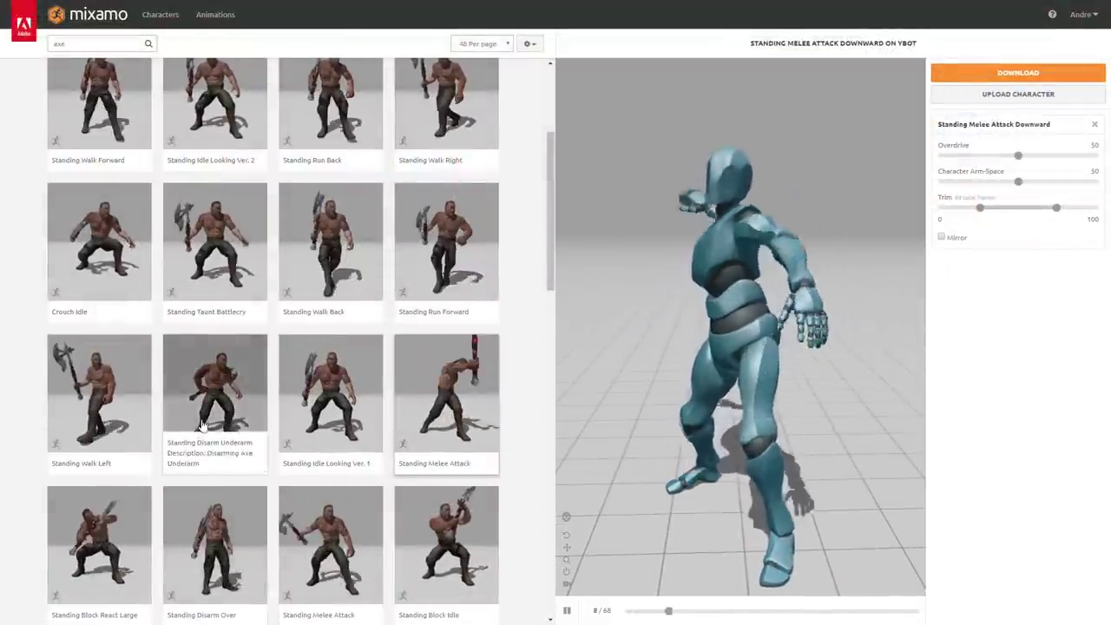
pyautogui.click(446, 247)
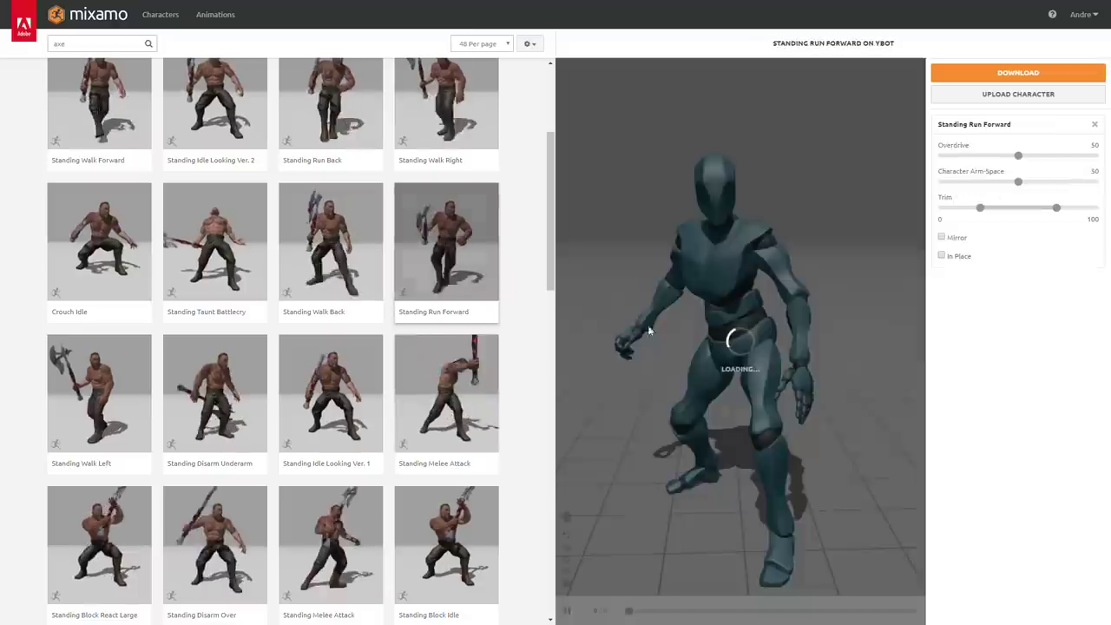
pyautogui.click(958, 256)
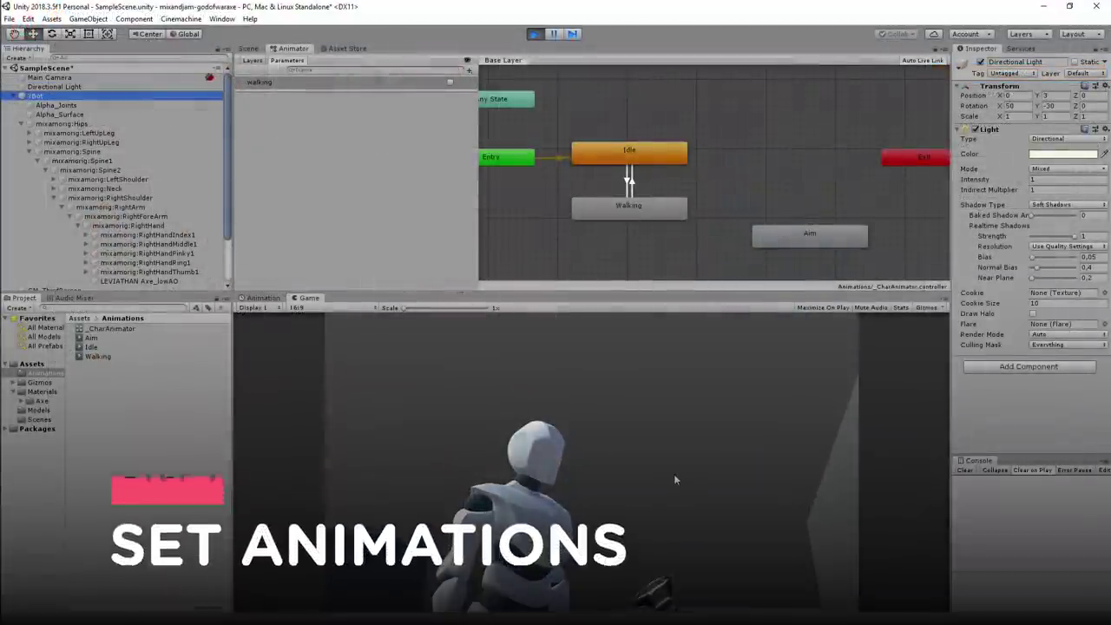
# Walk the character with W so the animator switches between Idle and Walking.
pyautogui.press('w')
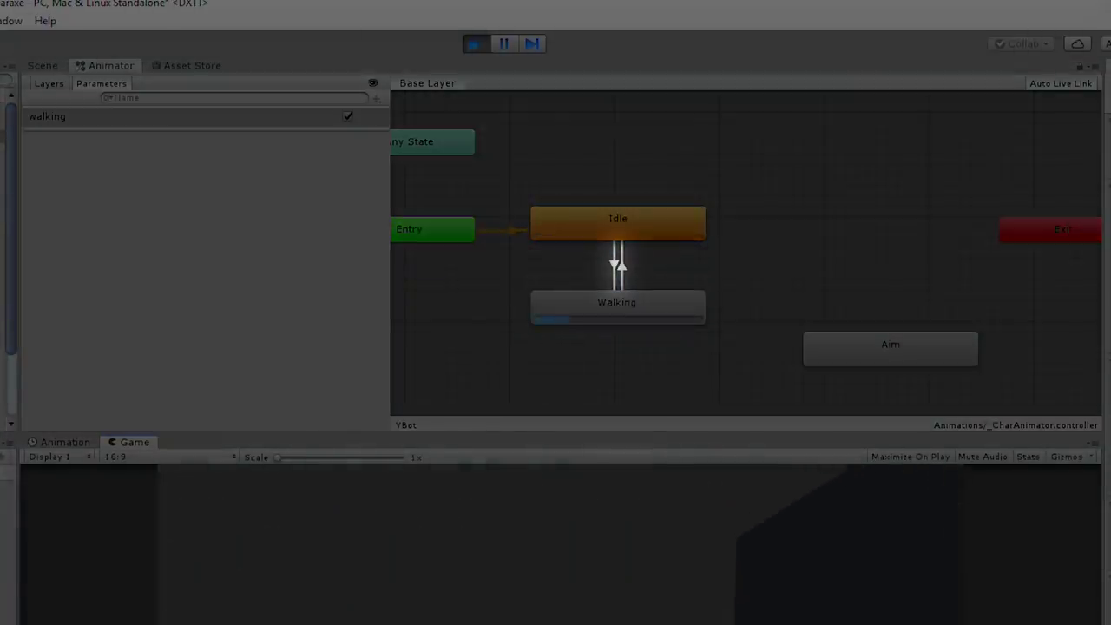
pyautogui.press('w')
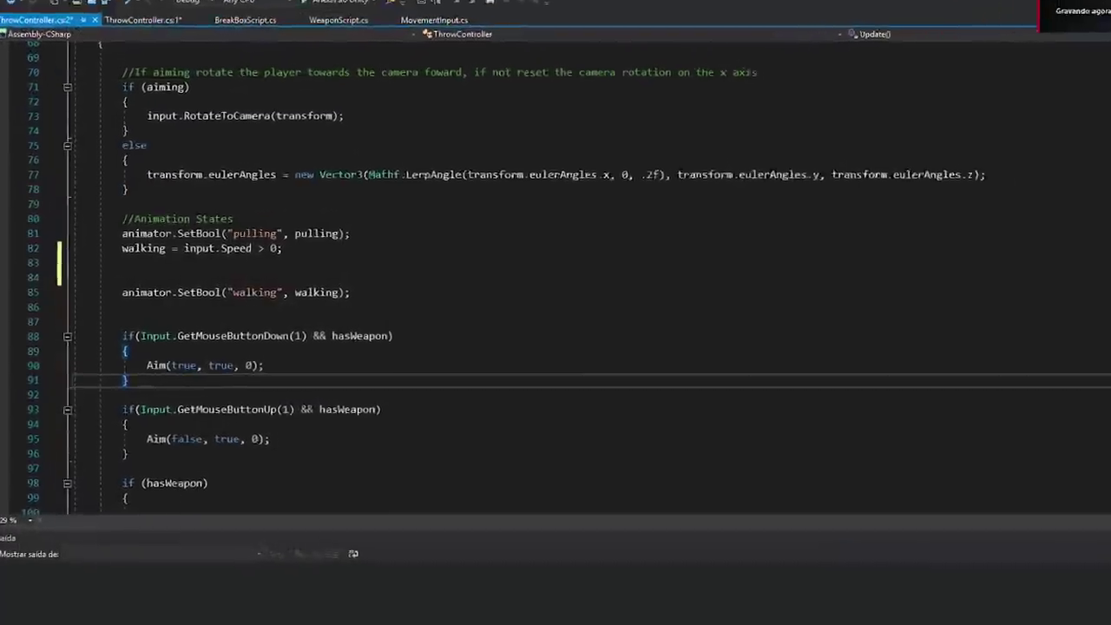
pyautogui.click(274, 391)
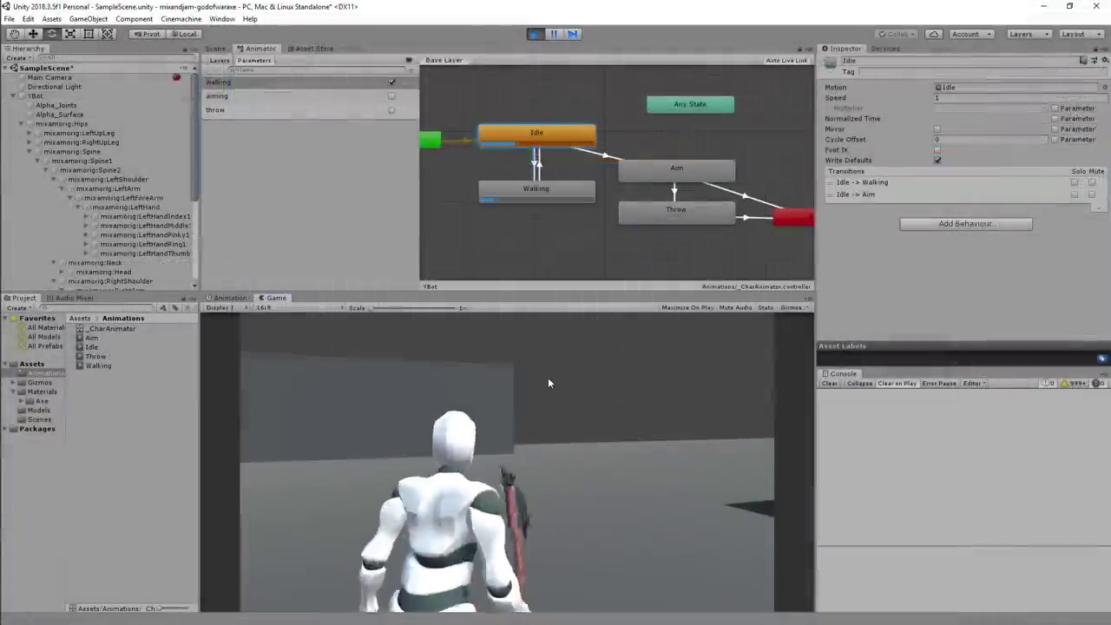
# Aim the axe, then throw it, driving the animator from Aim into Throw.
pyautogui.rightClick(548, 382)
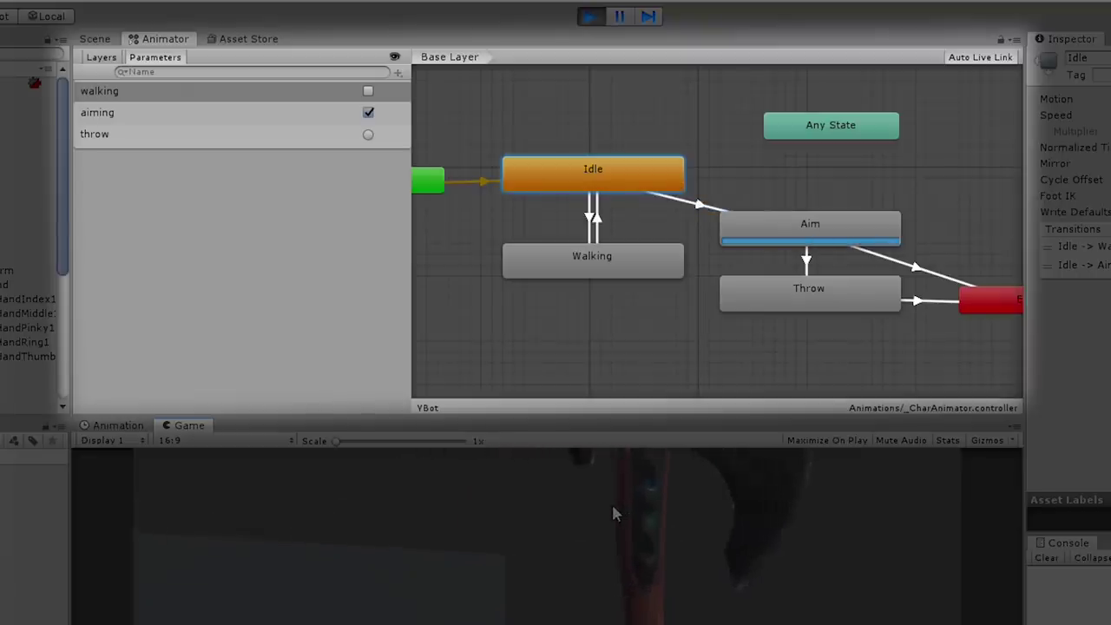
pyautogui.click(601, 524)
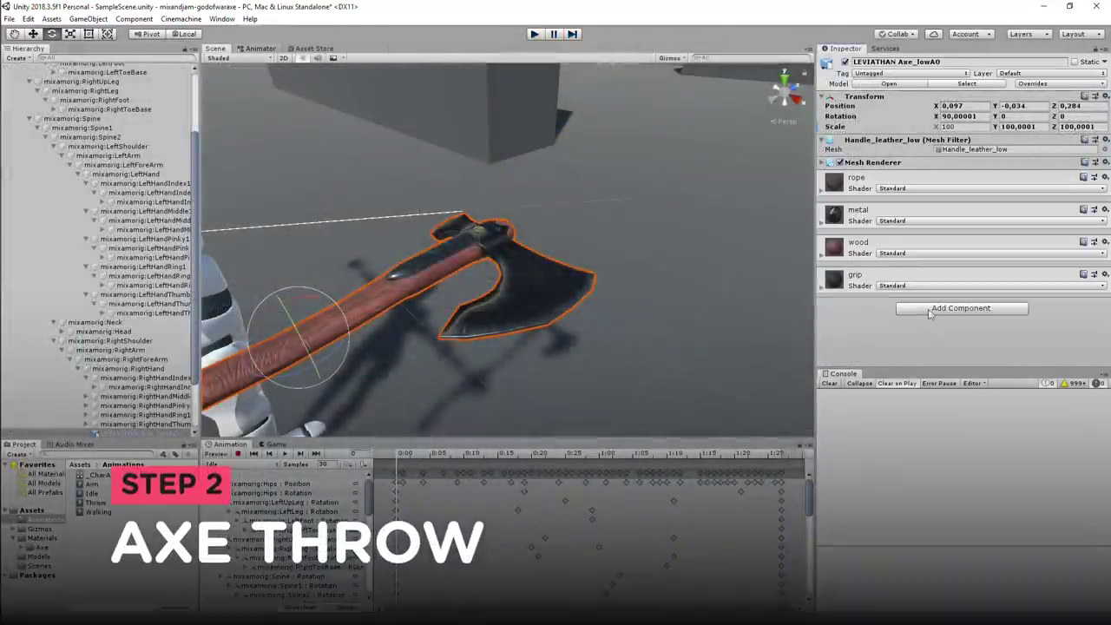
# Add a 3D Rigidbody to the Leviathan axe, keeping Interpolate at None.
pyautogui.click(929, 308)
pyautogui.write('rigi')
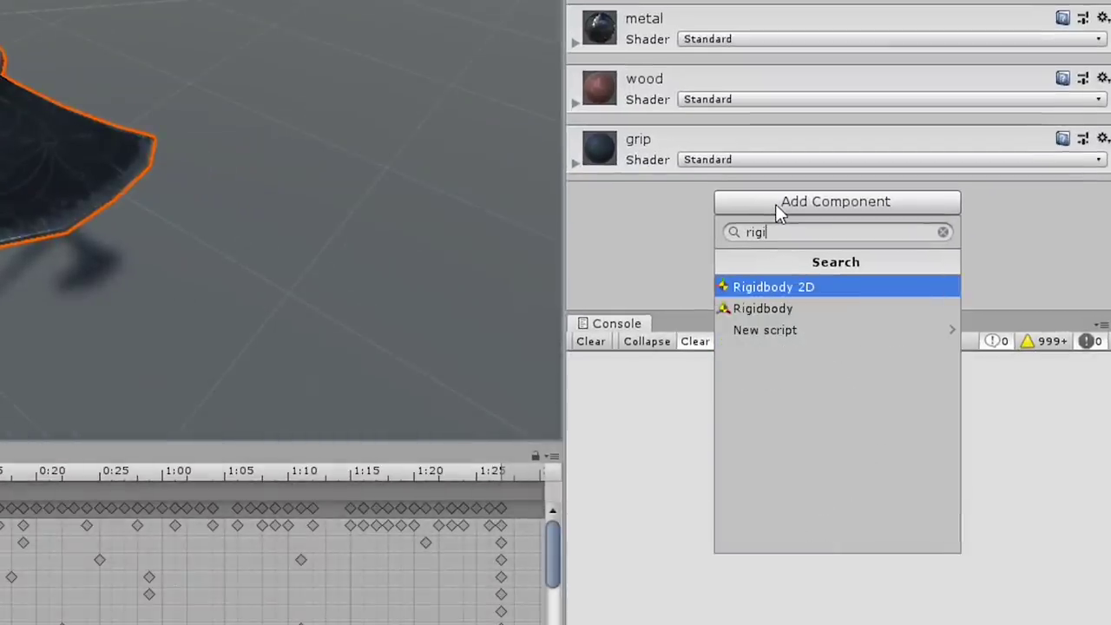
pyautogui.press('Down')
pyautogui.press('Return')
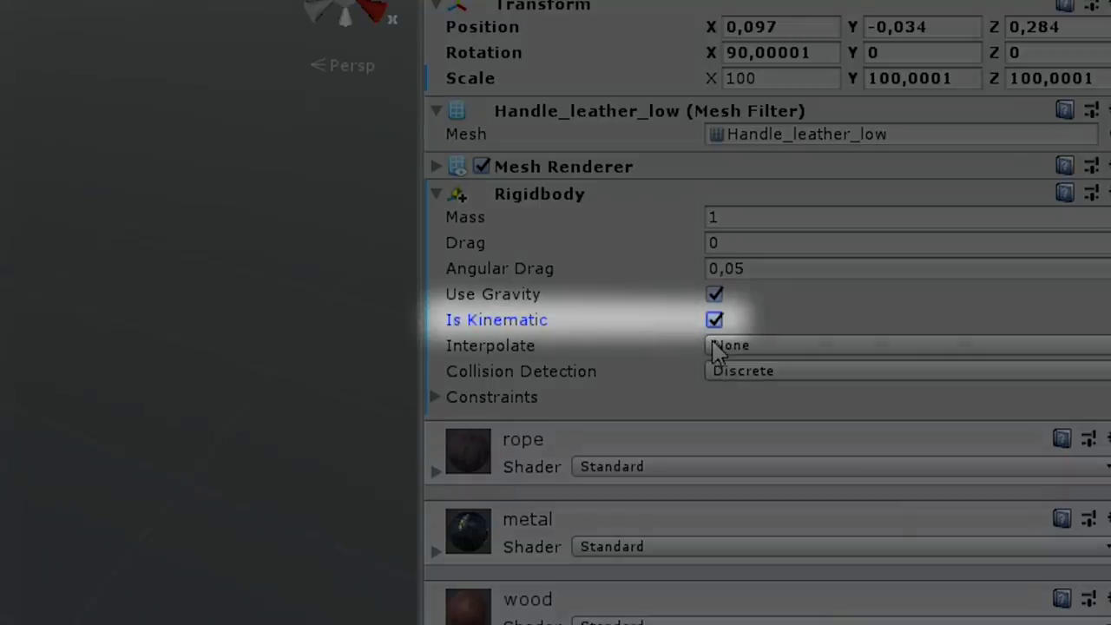
pyautogui.click(737, 347)
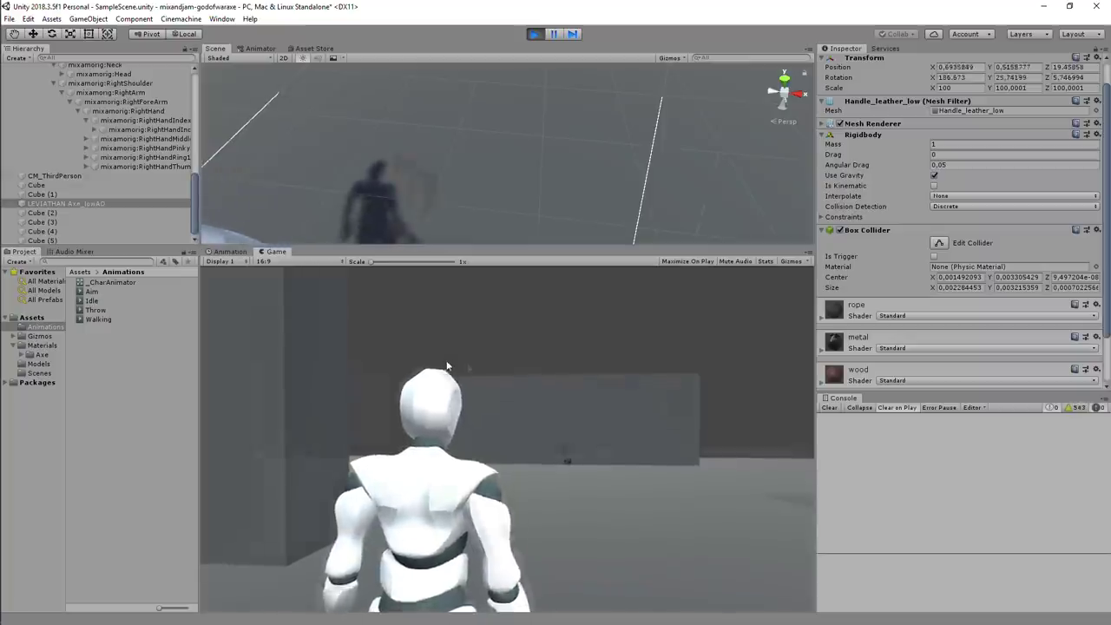
# Recall and throw the axe twice while Is Kinematic toggles off and on.
pyautogui.click(456, 360)
pyautogui.click(453, 350)
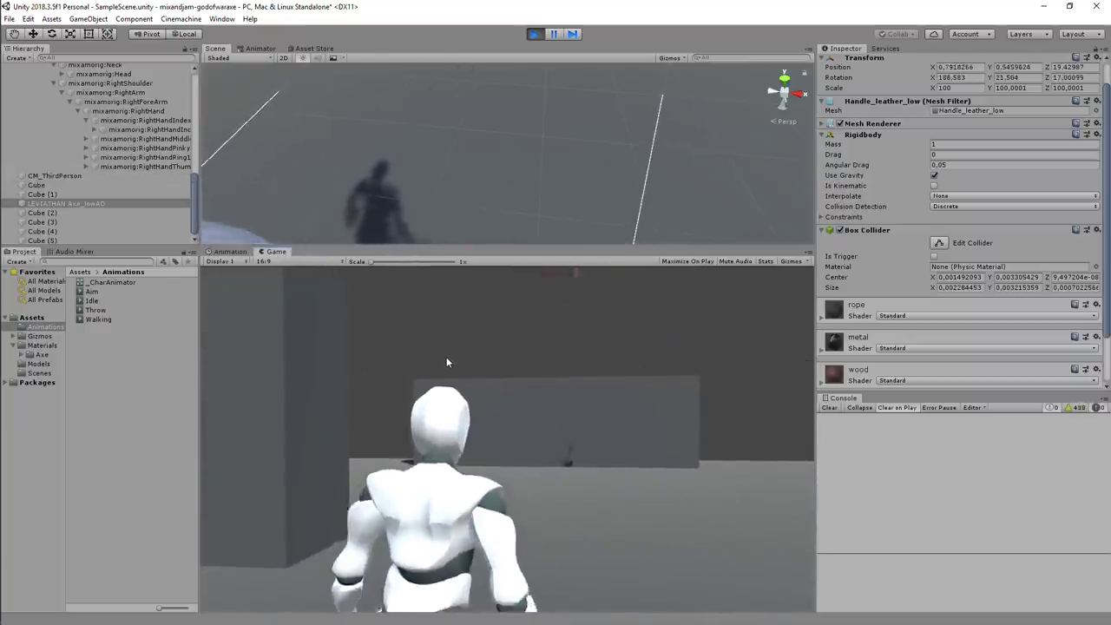
pyautogui.click(446, 356)
pyautogui.click(464, 359)
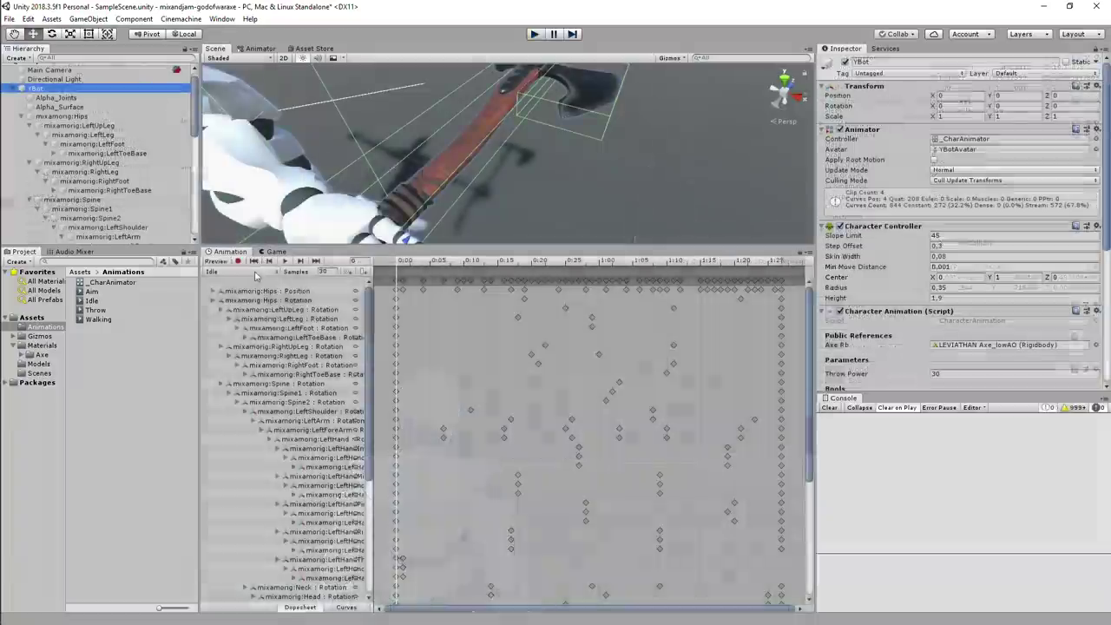
# In the Throw clip, add an animation event at frame 22 calling AxeThrow.
pyautogui.click(239, 271)
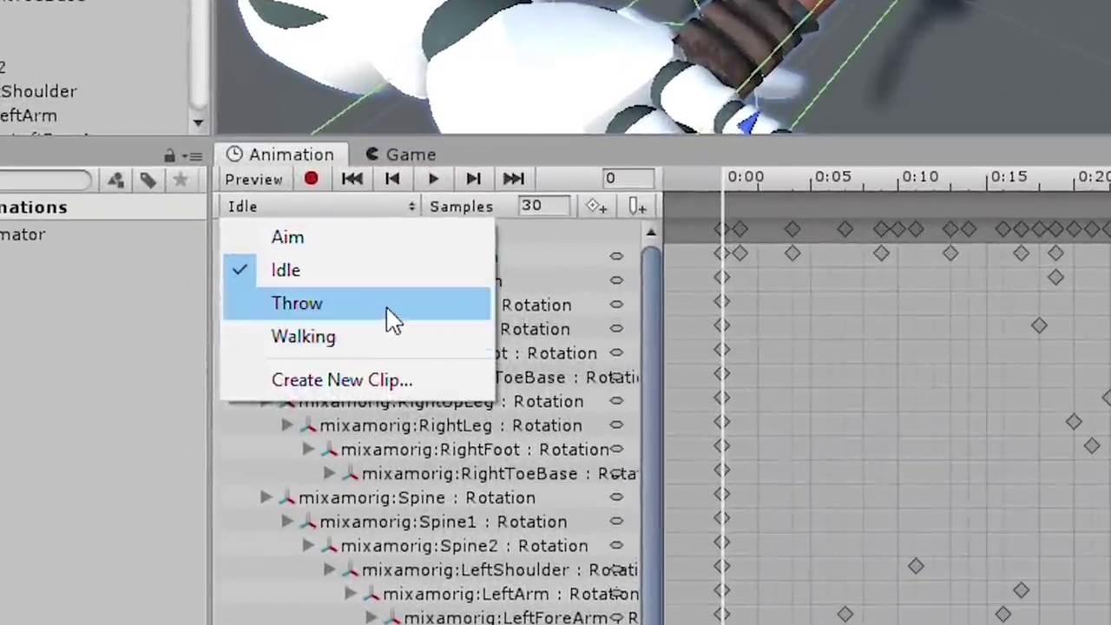
pyautogui.click(351, 307)
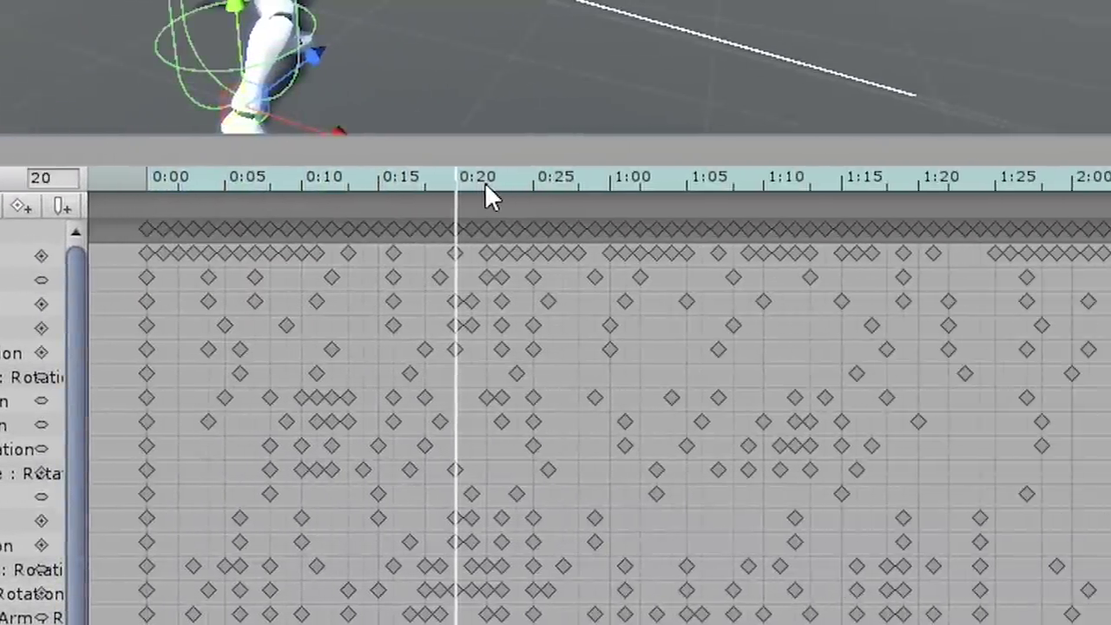
pyautogui.click(764, 195)
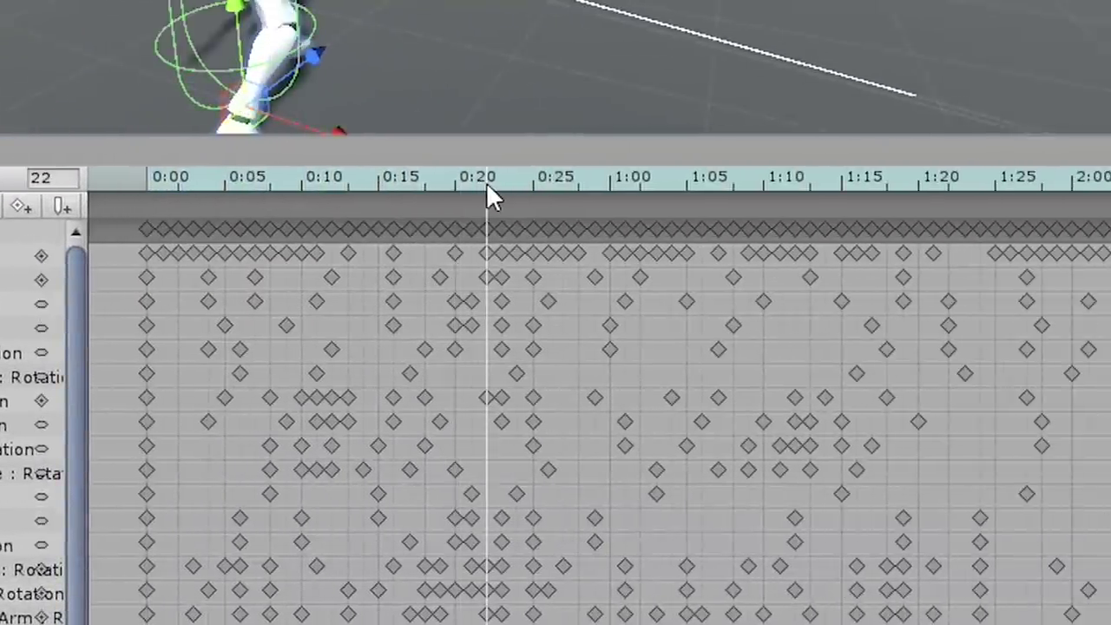
pyautogui.rightClick(489, 204)
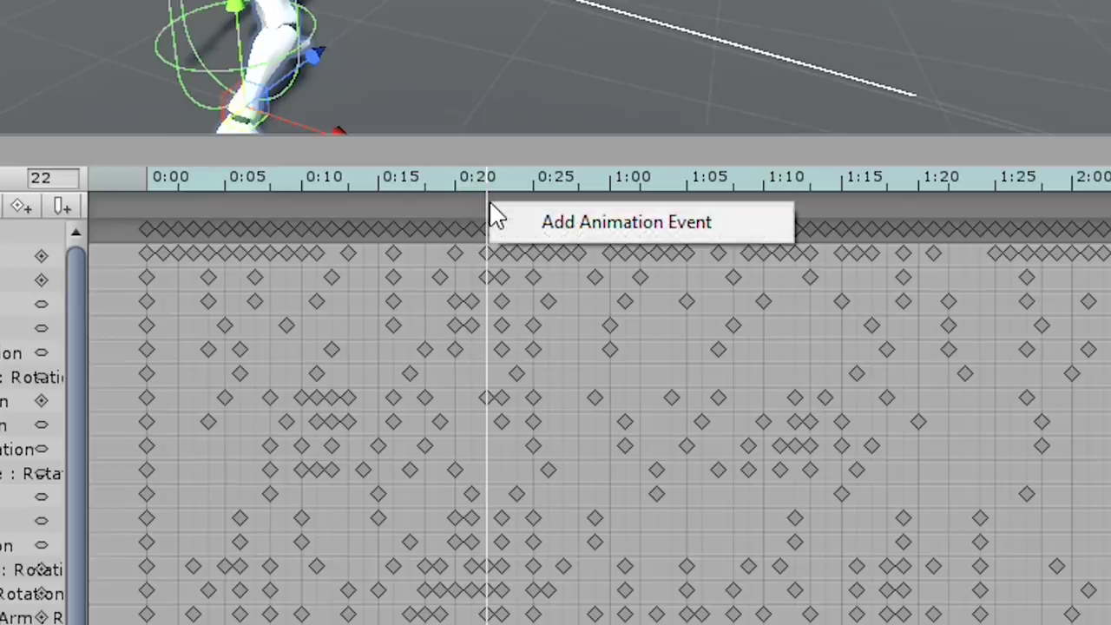
pyautogui.click(558, 224)
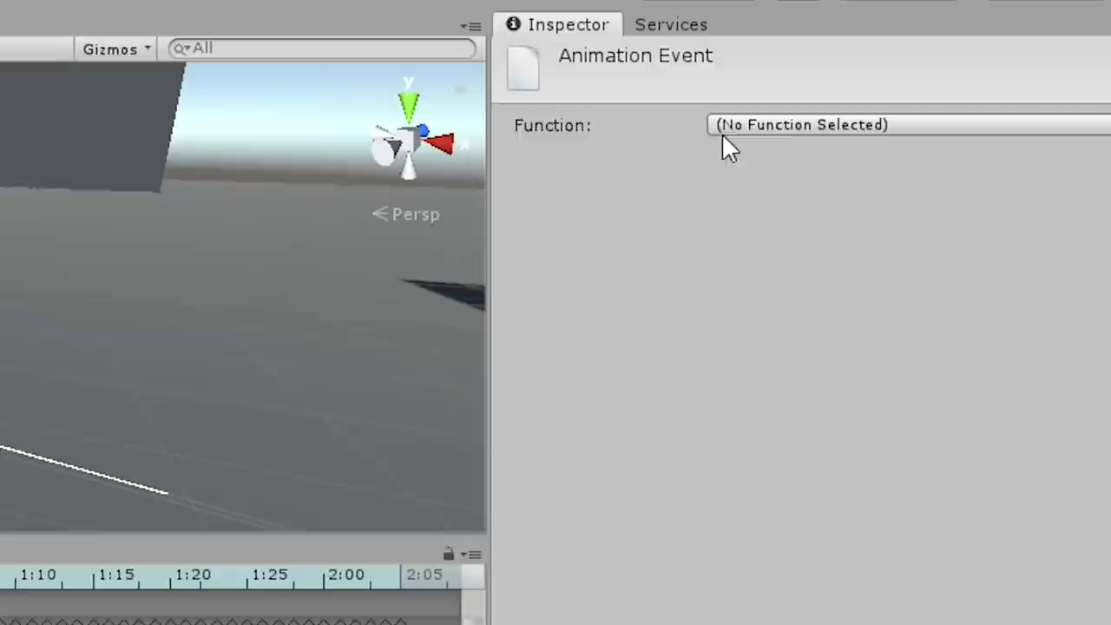
pyautogui.click(725, 128)
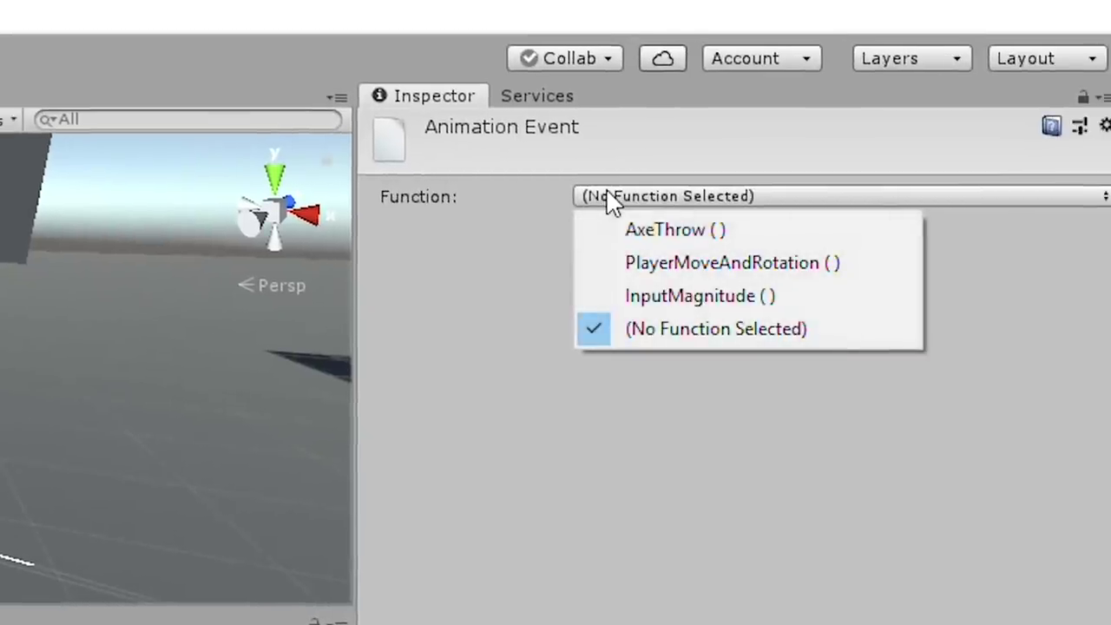
pyautogui.click(612, 238)
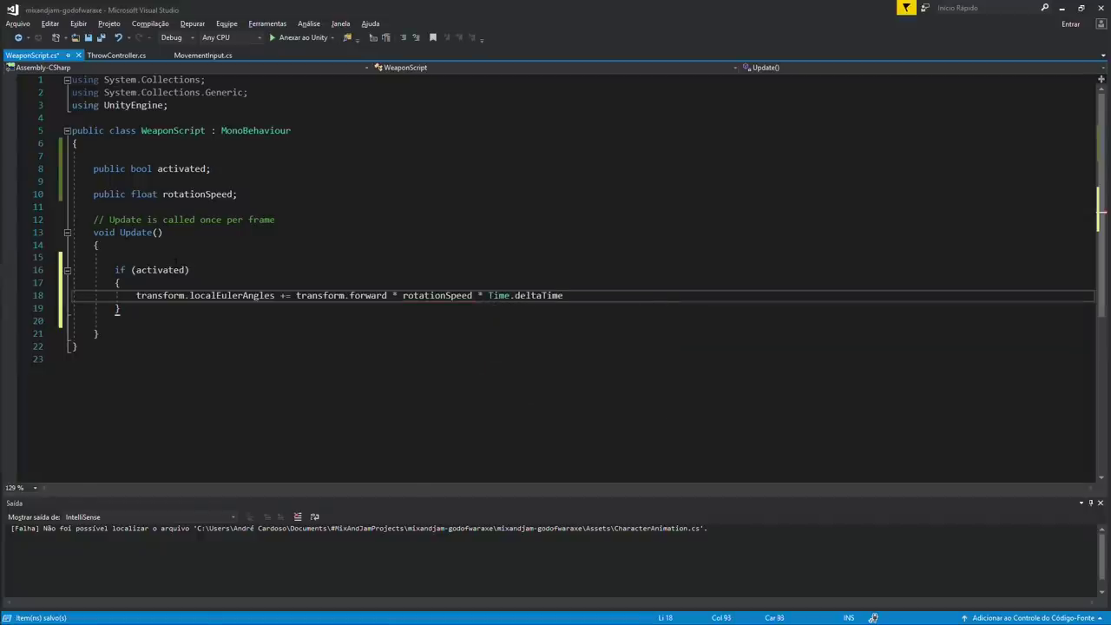
# Select a spot in the WeaponScript.cs code to edit the per-frame spin.
pyautogui.click(276, 219)
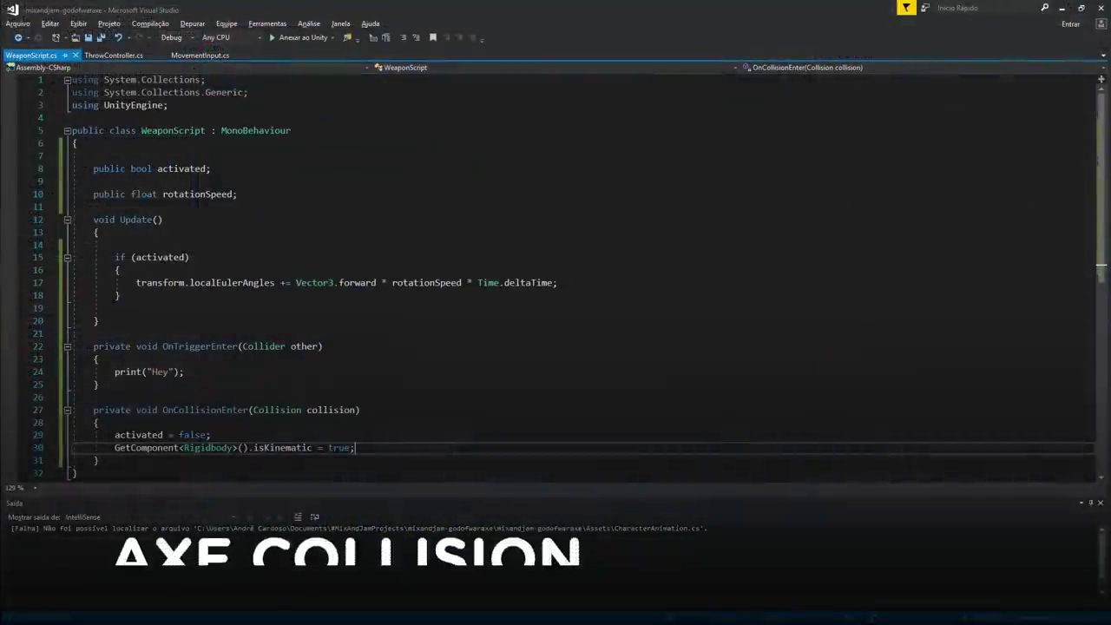
# Delete the OnTriggerEnter method, then recall and re-throw the axe in play mode.
pyautogui.moveTo(76, 346); pyautogui.dragTo(101, 384)
pyautogui.press('BackSpace')
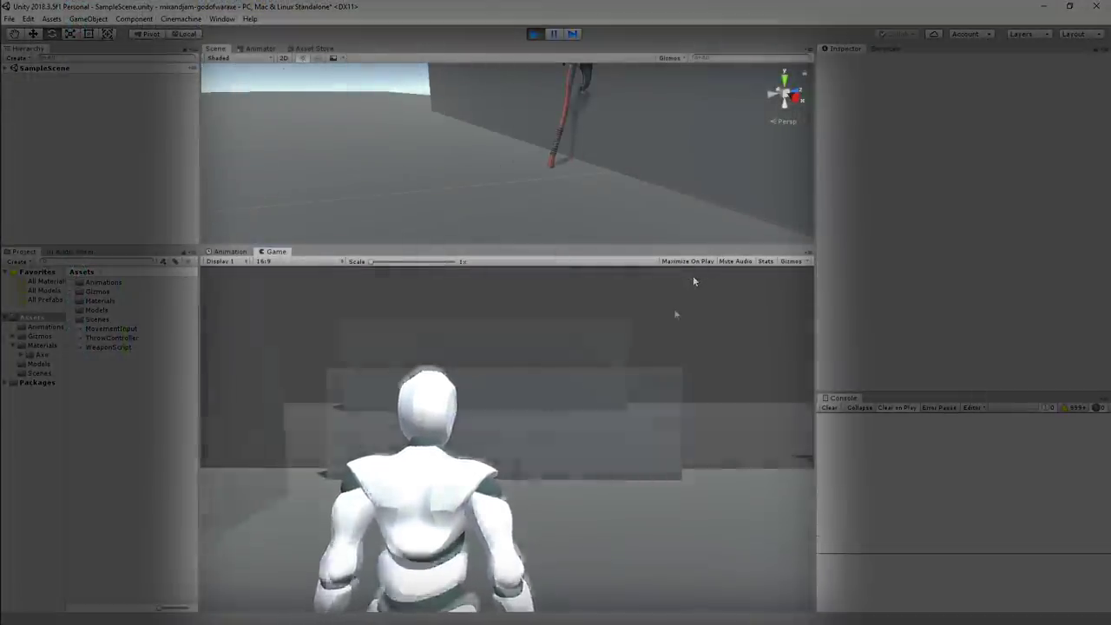
pyautogui.click(673, 308)
pyautogui.click(673, 299)
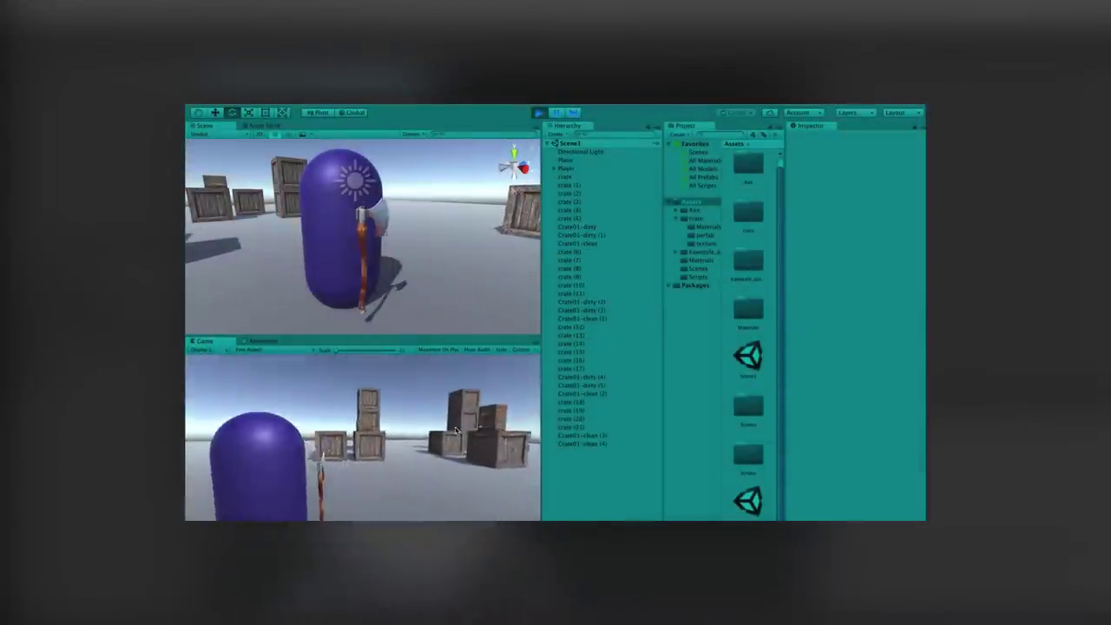
# Throw the axe at the crates and recall it, then begin typing a new field line.
pyautogui.click(453, 428)
pyautogui.click(457, 428)
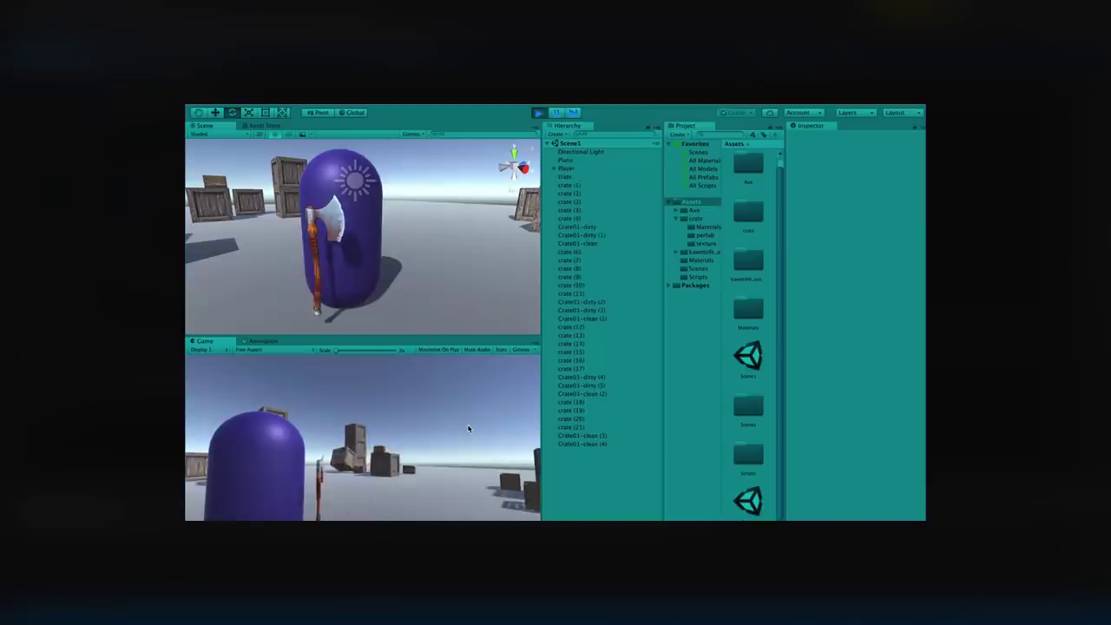
pyautogui.click(467, 422)
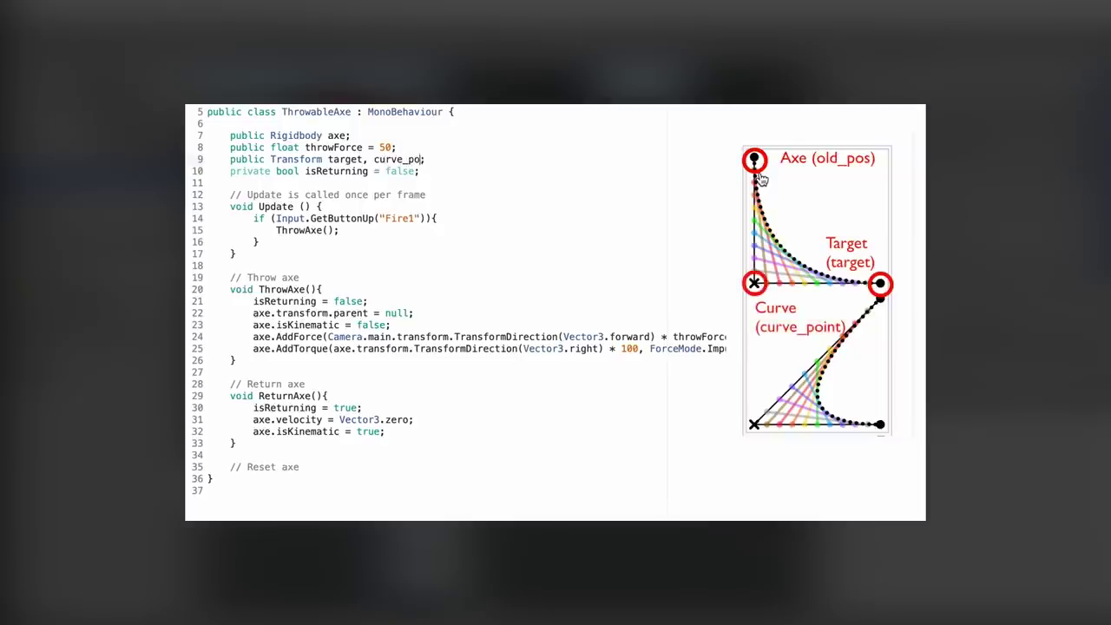
pyautogui.press('Return')
pyautogui.write('pr')
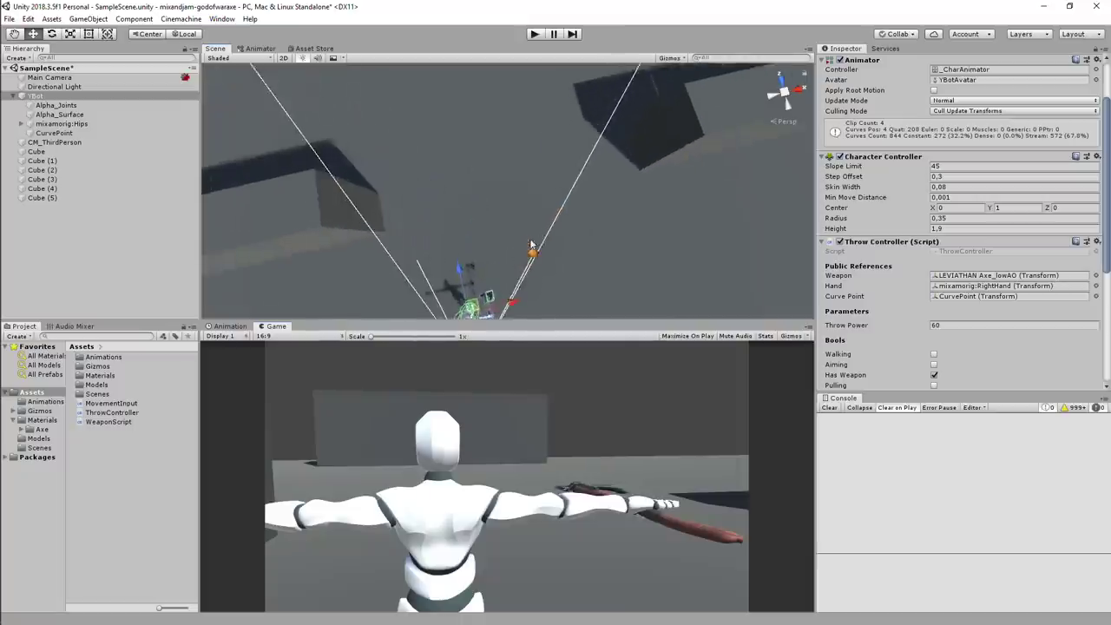
# Frame and orbit around the CurvePoint object, then enter Play mode with Ctrl+P.
pyautogui.doubleClick(63, 134)
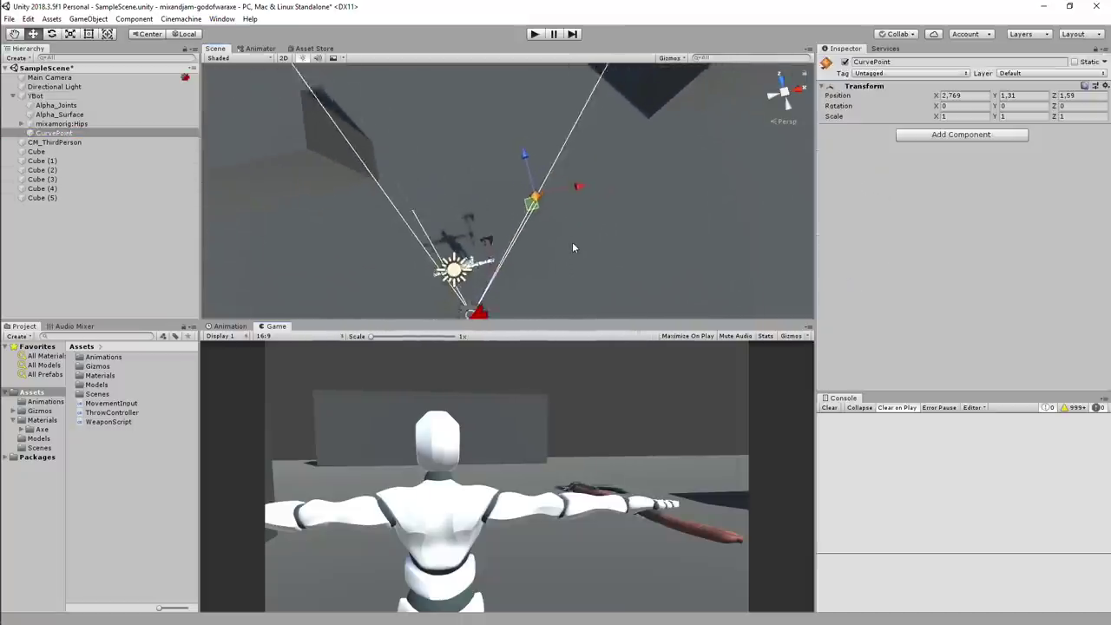
pyautogui.keyDown('alt'); pyautogui.moveTo(572, 247); pyautogui.dragTo(579, 189); pyautogui.keyUp('alt')
pyautogui.hotkey('ctrl', 'p')
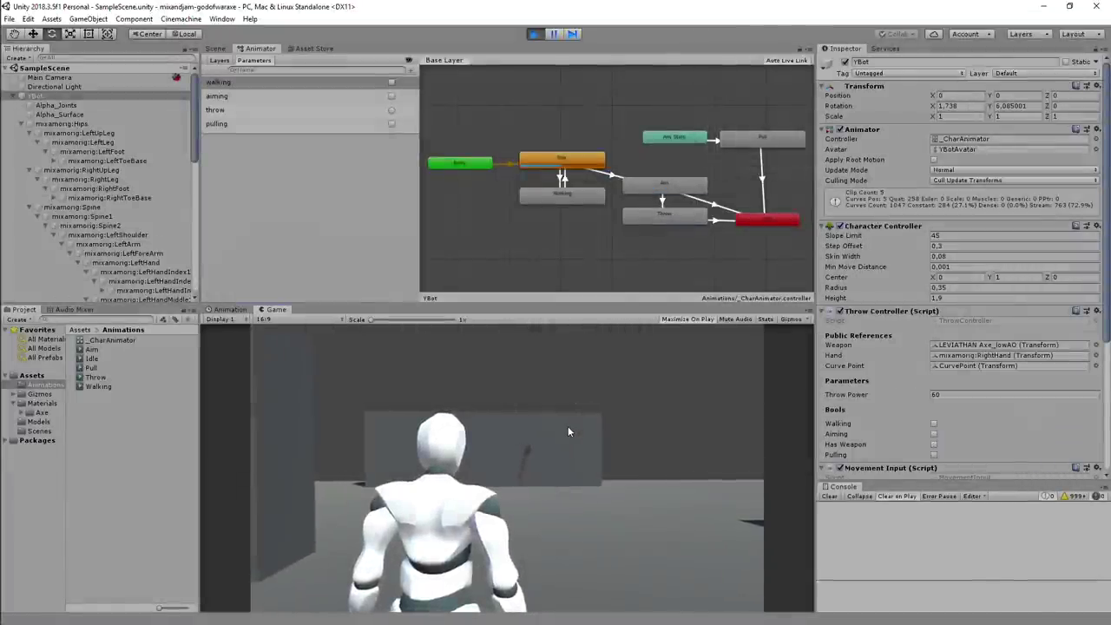
# After recalling the axe, switch the Glow particle emitter shape from Cone to the handle Mesh.
pyautogui.click(568, 426)
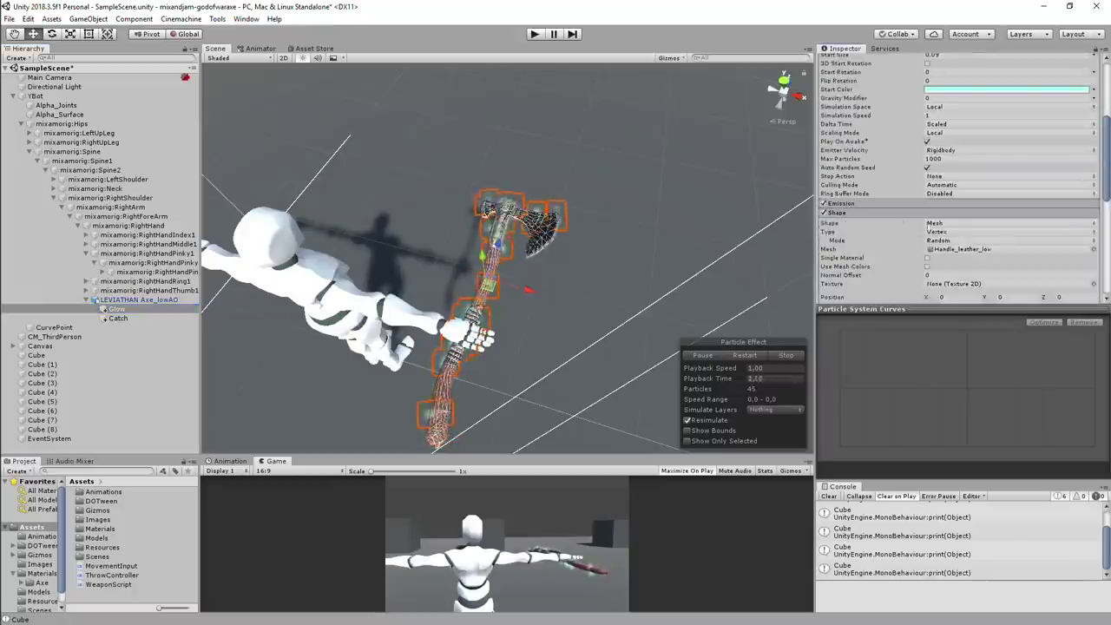
pyautogui.click(965, 223)
pyautogui.click(954, 260)
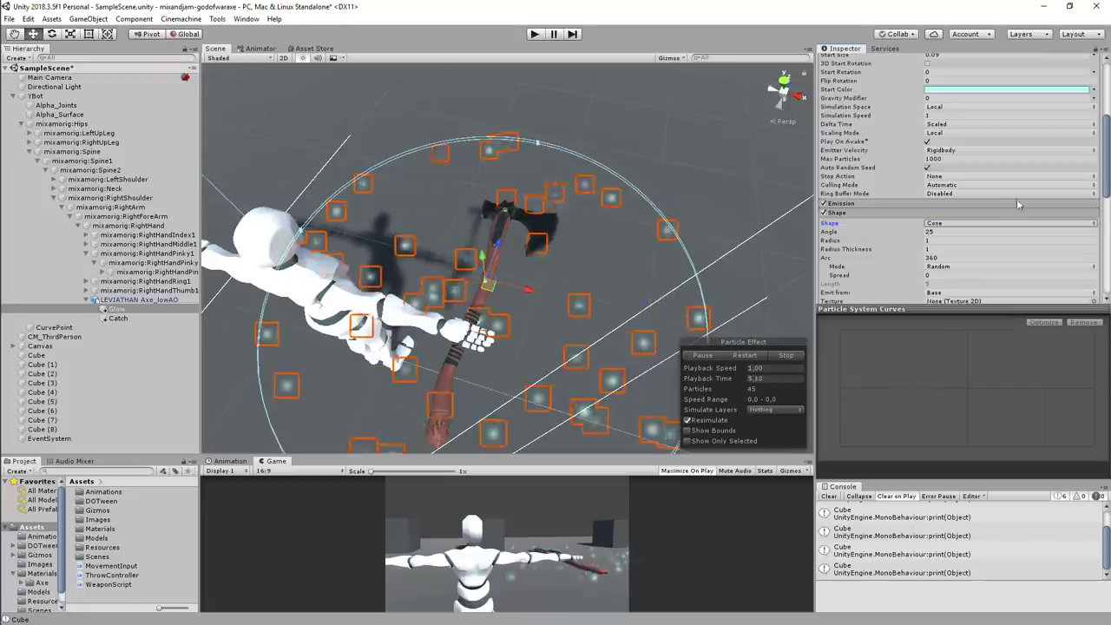
pyautogui.click(998, 226)
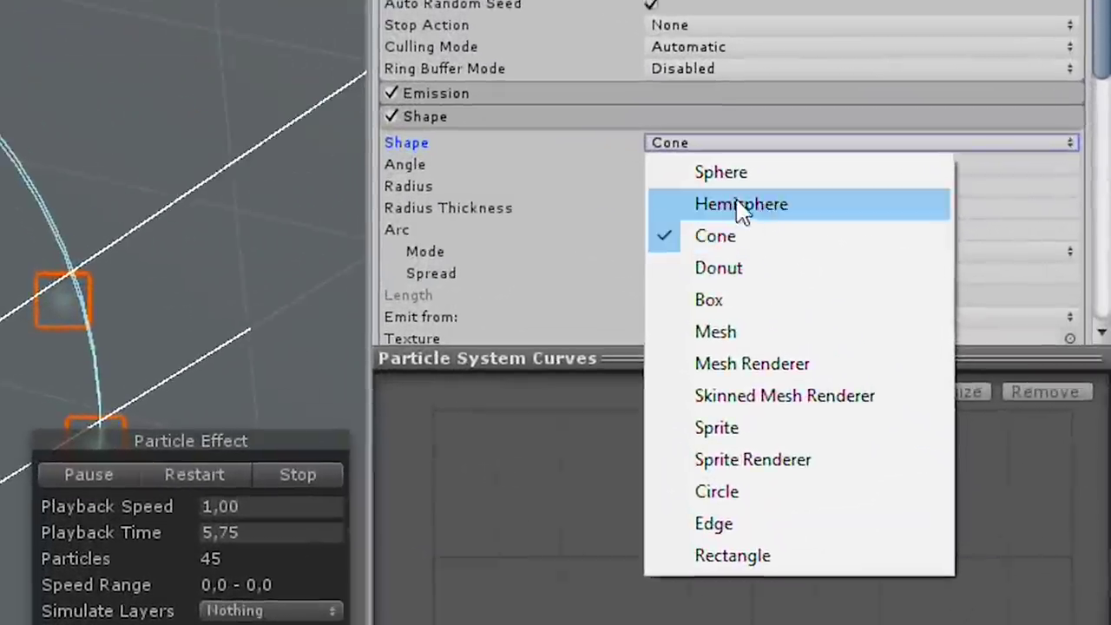
pyautogui.click(749, 331)
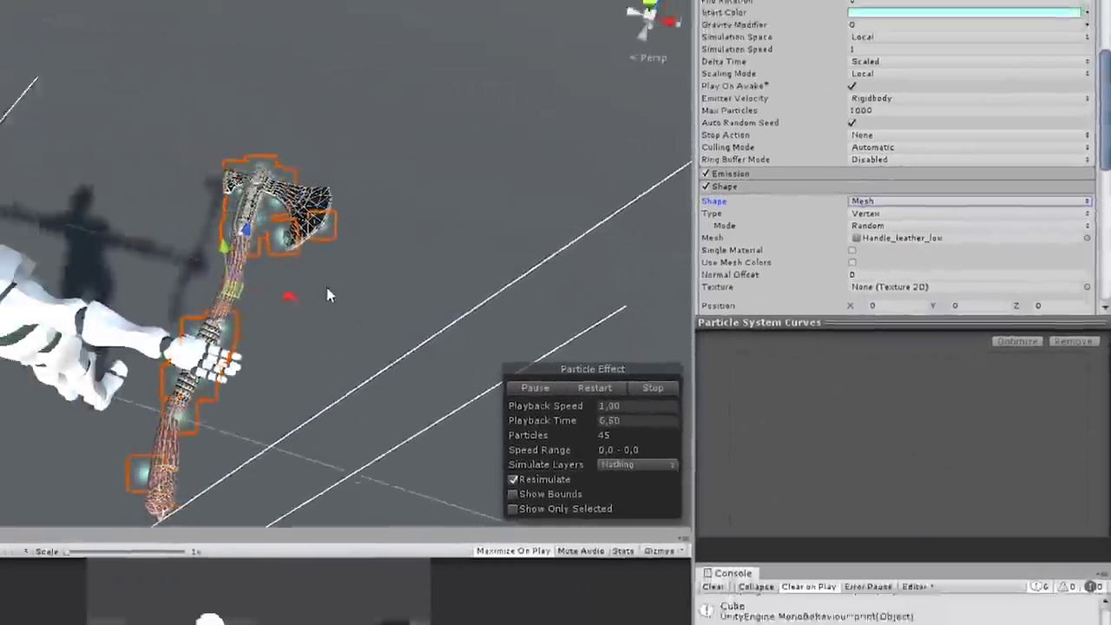
pyautogui.press('f')
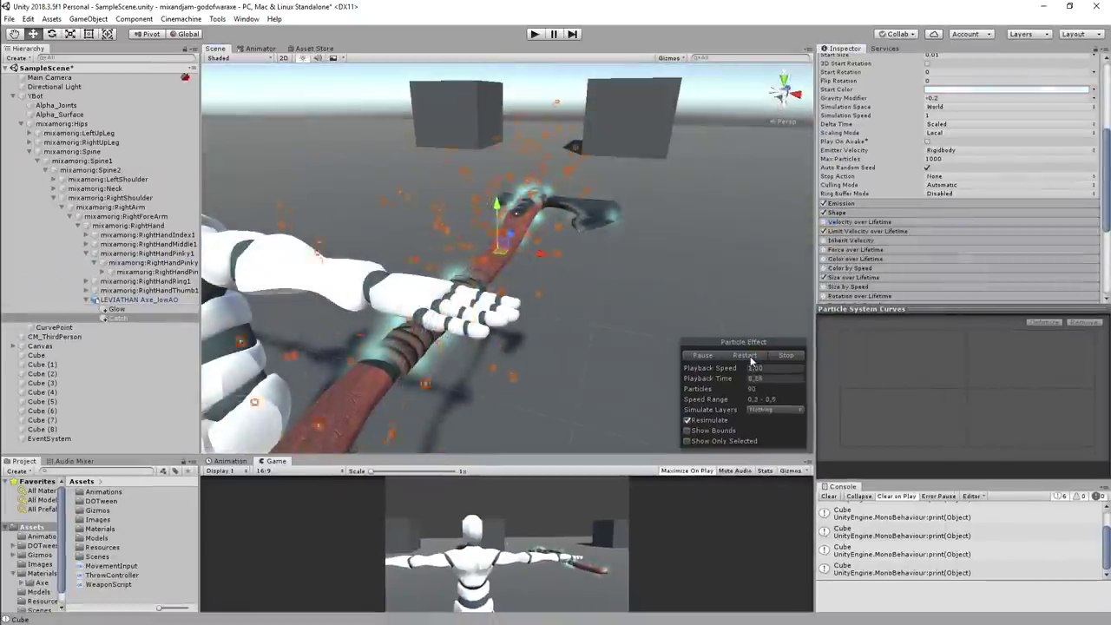
pyautogui.scroll(-3, 704, 282)
pyautogui.keyDown('alt'); pyautogui.moveTo(705, 282); pyautogui.dragTo(741, 355); pyautogui.keyUp('alt')
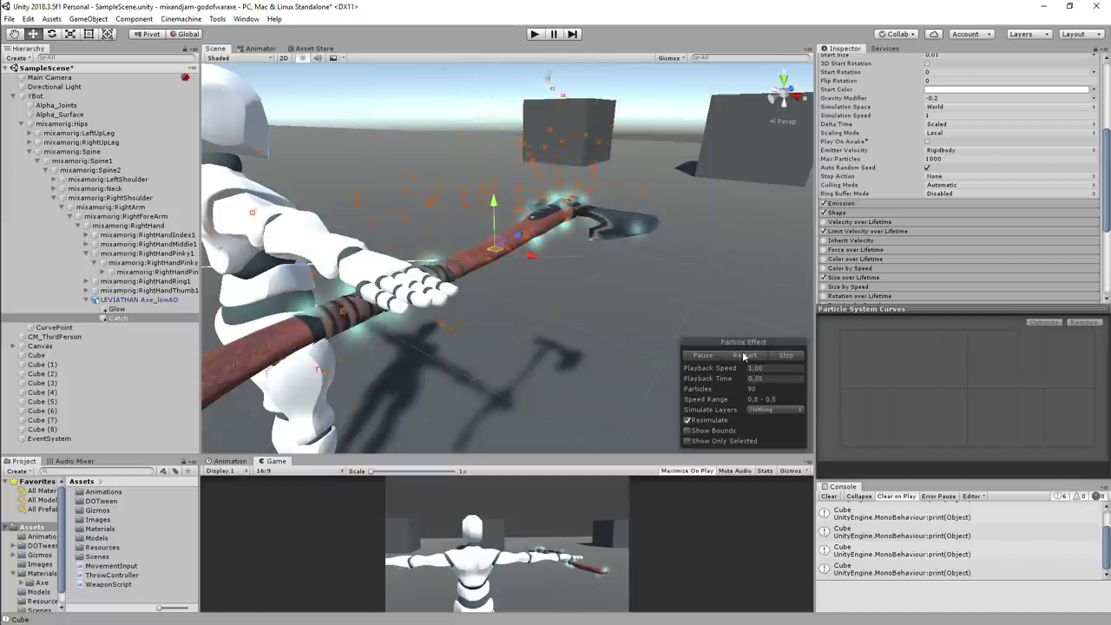
# Select LEVIATHAN Axe_lowAO and preview its trail while framing the view on the axe.
pyautogui.click(139, 299)
pyautogui.keyDown('alt'); pyautogui.moveTo(521, 261); pyautogui.dragTo(568, 269); pyautogui.keyUp('alt')
pyautogui.moveTo(739, 304)
pyautogui.mouseDown()
pyautogui.moveTo(416, 252)
pyautogui.moveTo(737, 300)
pyautogui.moveTo(668, 298)
pyautogui.mouseUp()
pyautogui.press('f')
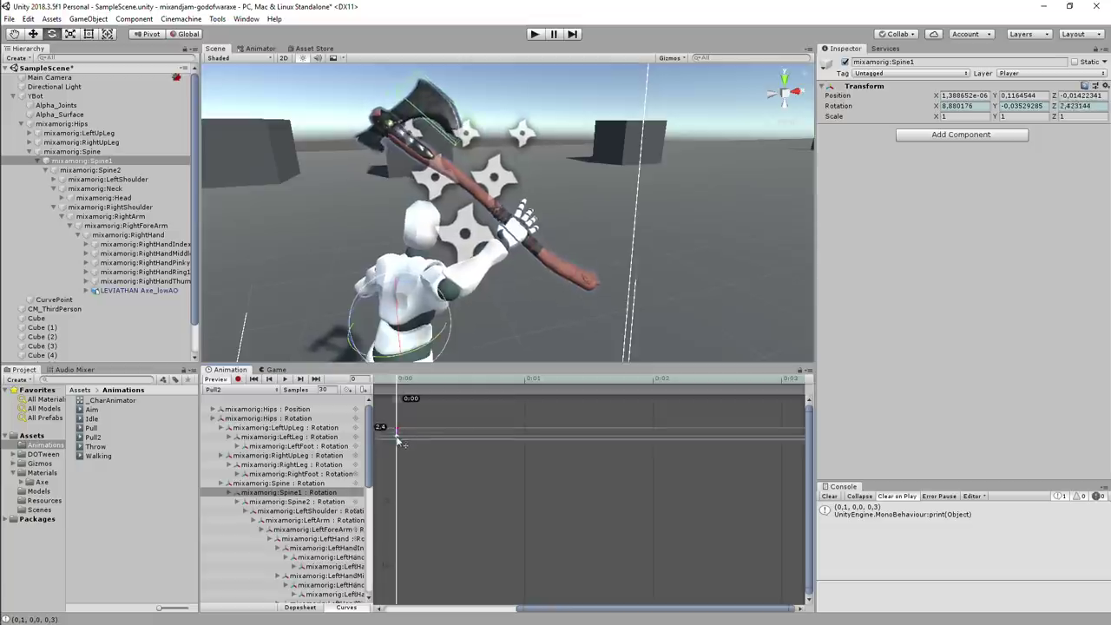
# Lower the Spine1 rotation key from 2.4 to -0.7, stop the transition preview, and test-throw the axe.
pyautogui.moveTo(399, 442); pyautogui.dragTo(397, 445)
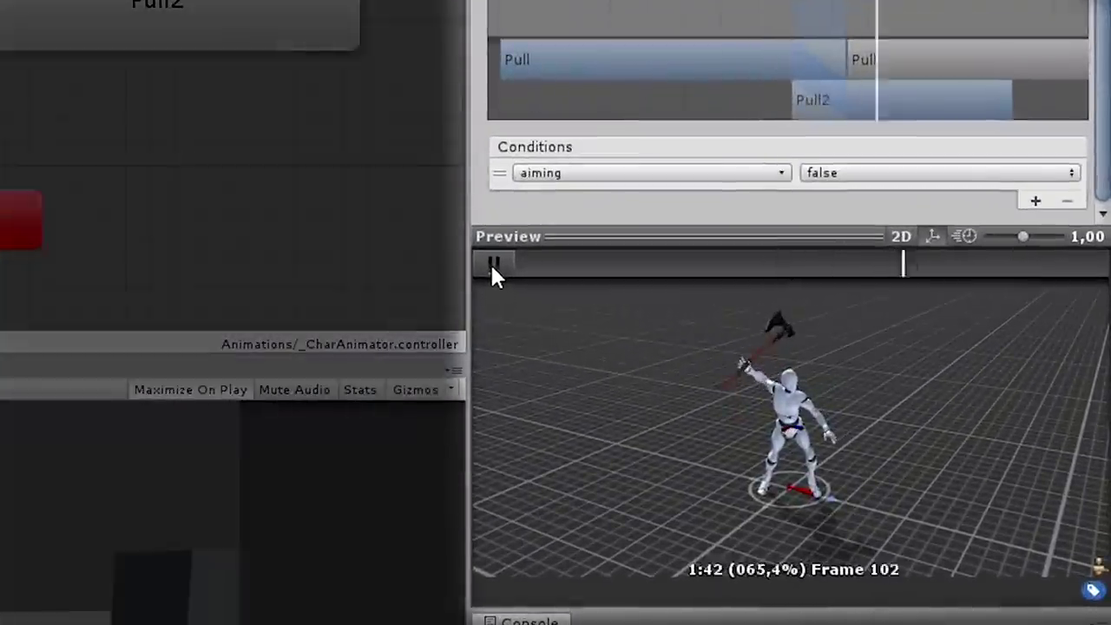
pyautogui.click(491, 264)
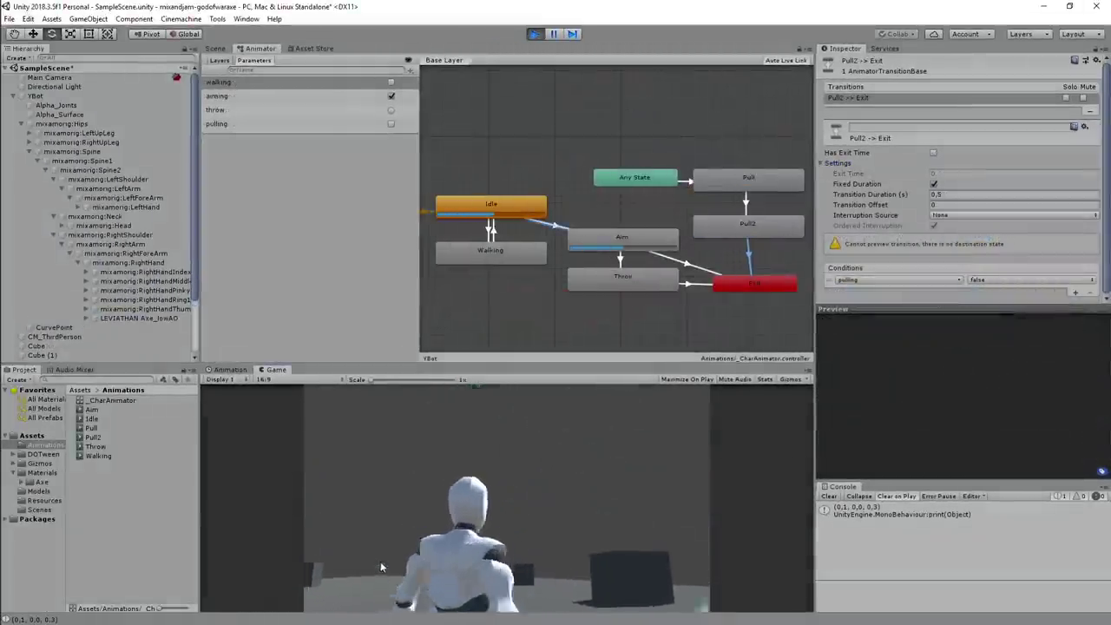
pyautogui.click(380, 560)
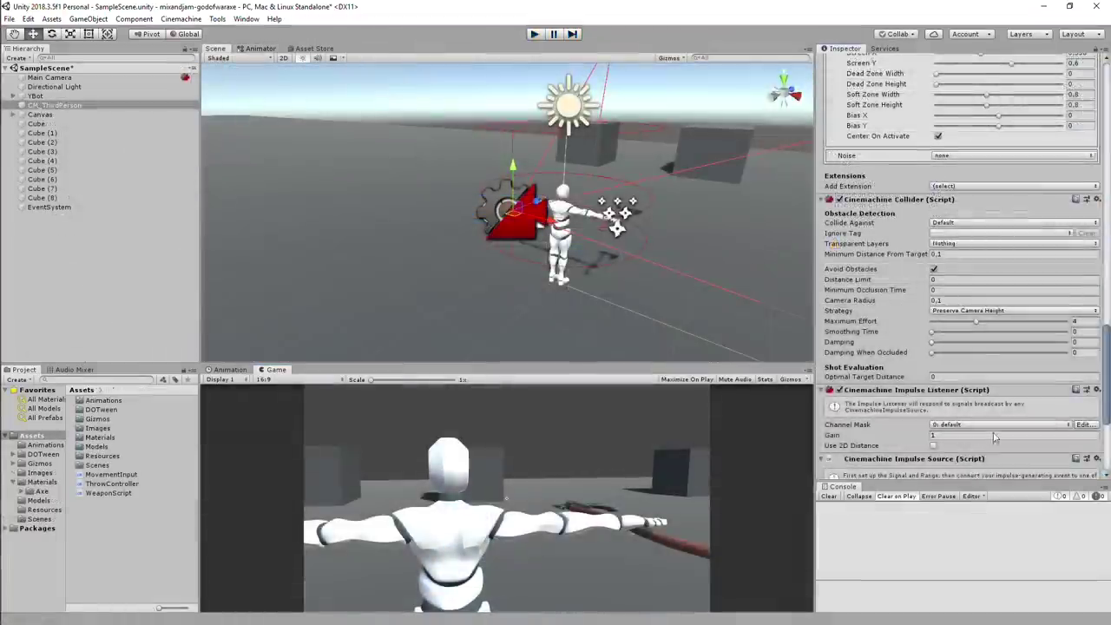
# Assign the 6D Shake preset as the impulse Raw Signal, then throw and recall the axe to test it.
pyautogui.scroll(-3, 982, 434)
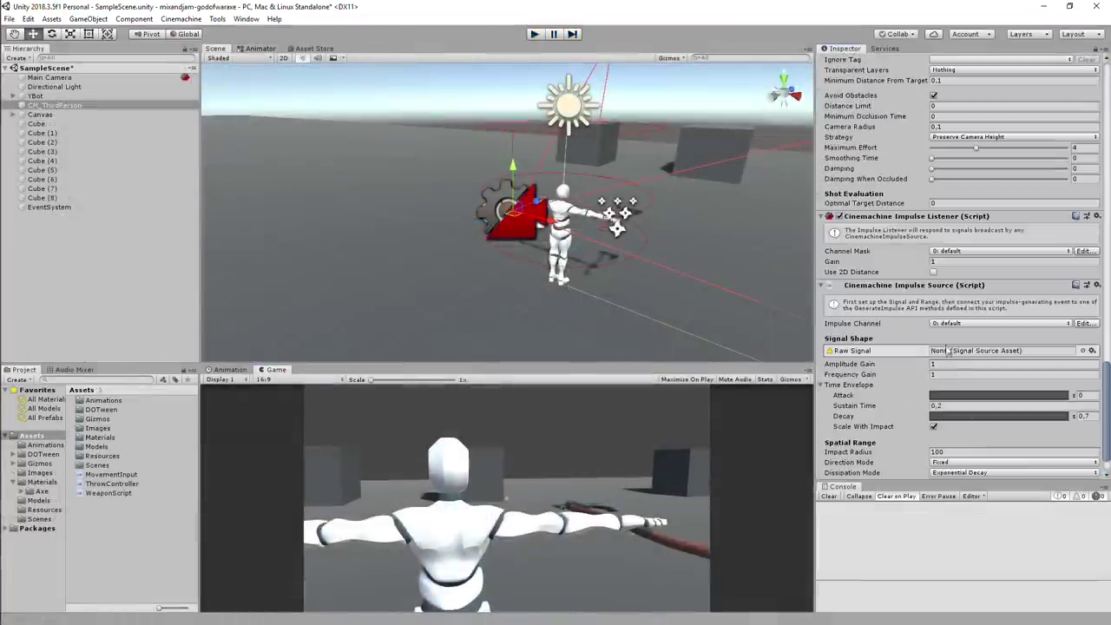
pyautogui.scroll(-2, 958, 330)
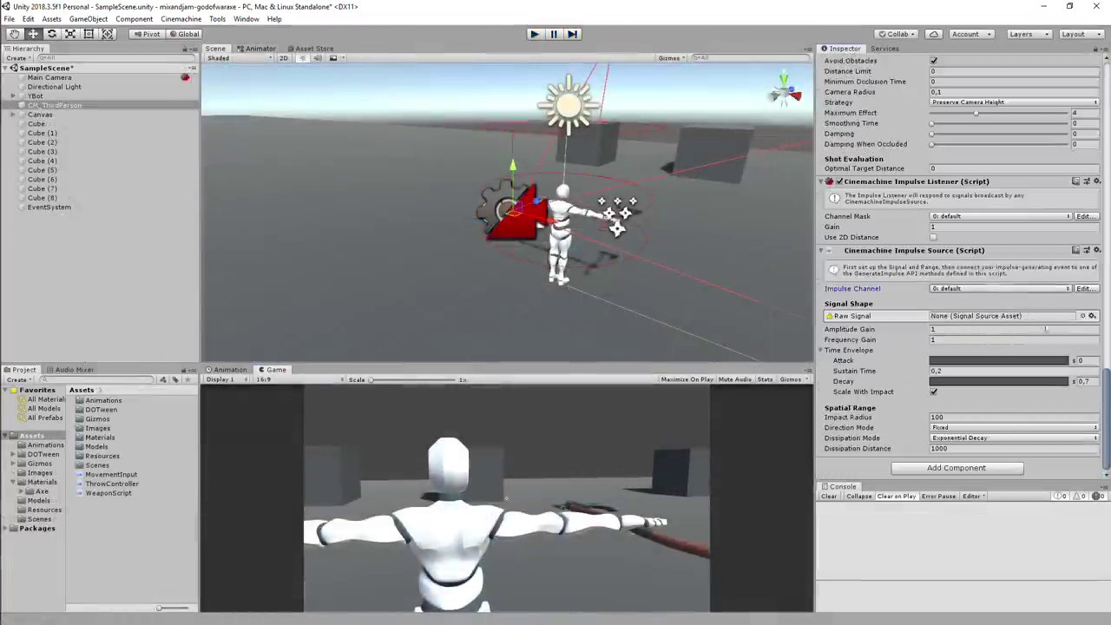
pyautogui.scroll(-1, 1092, 315)
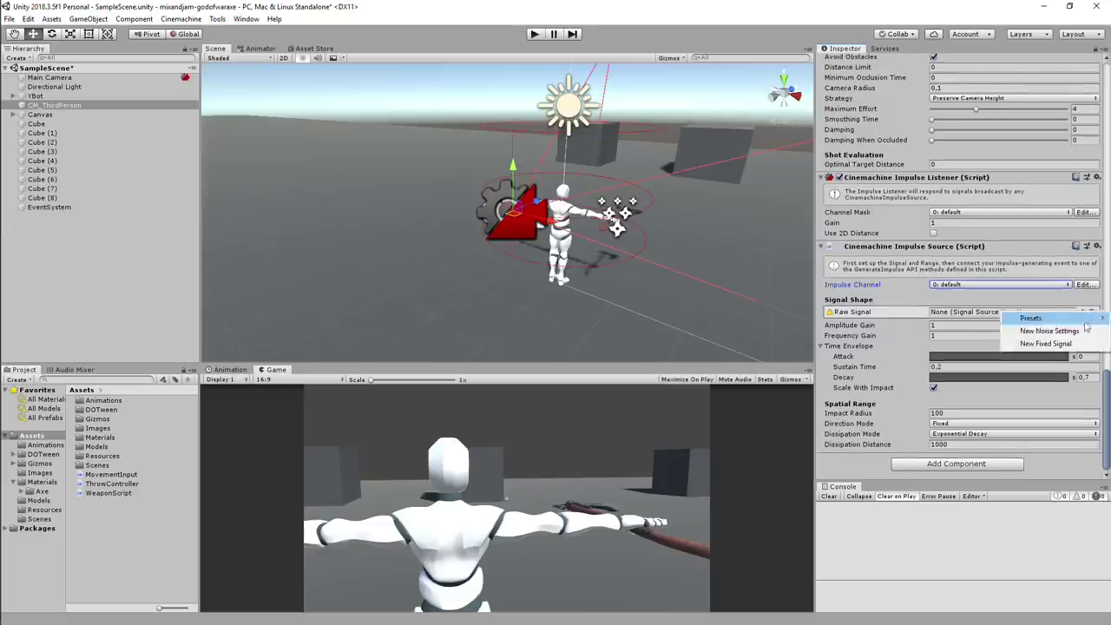
pyautogui.moveTo(1067, 319)
pyautogui.click(963, 319)
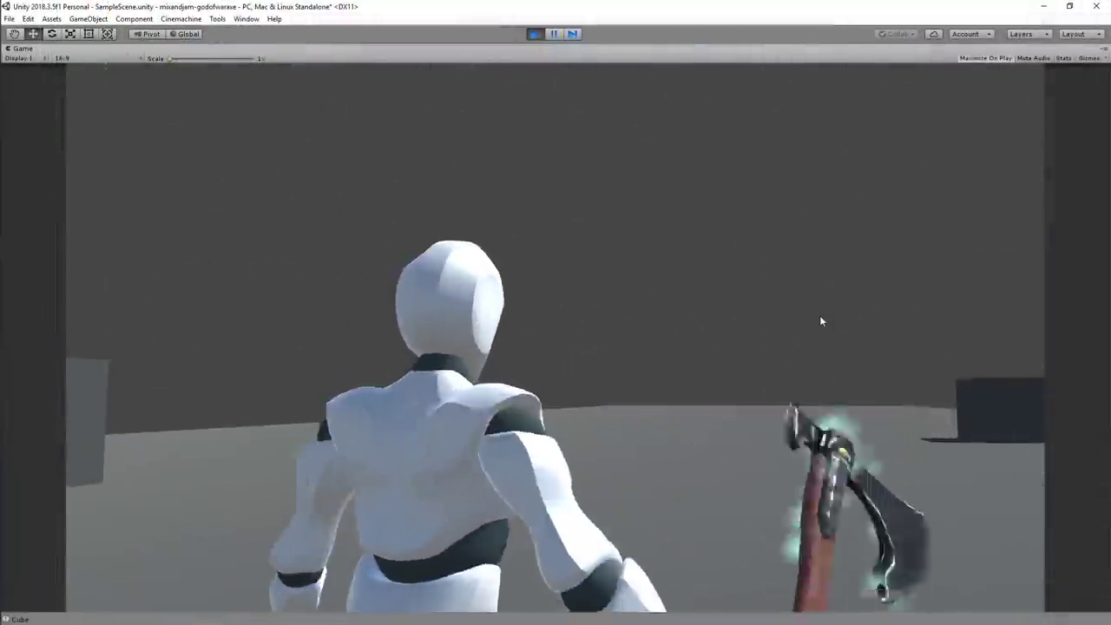
pyautogui.click(741, 228)
pyautogui.rightClick(736, 303)
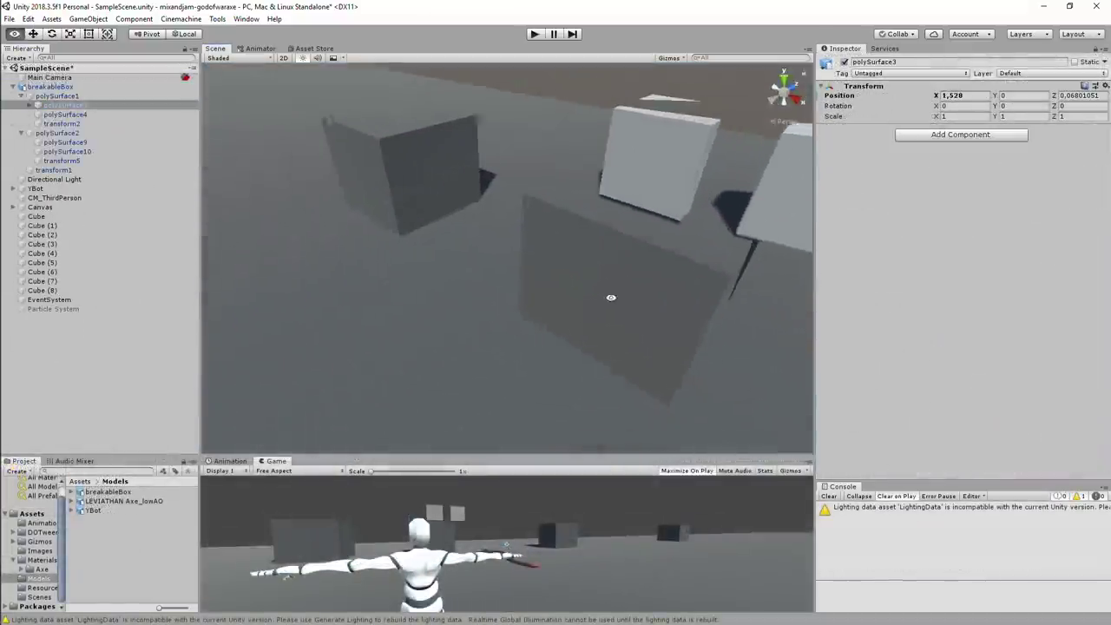
# Orbit around the box pieces and nest polySurface4 under polySurface3 in the Hierarchy.
pyautogui.moveTo(610, 297); pyautogui.dragTo(305, 183, button='right')
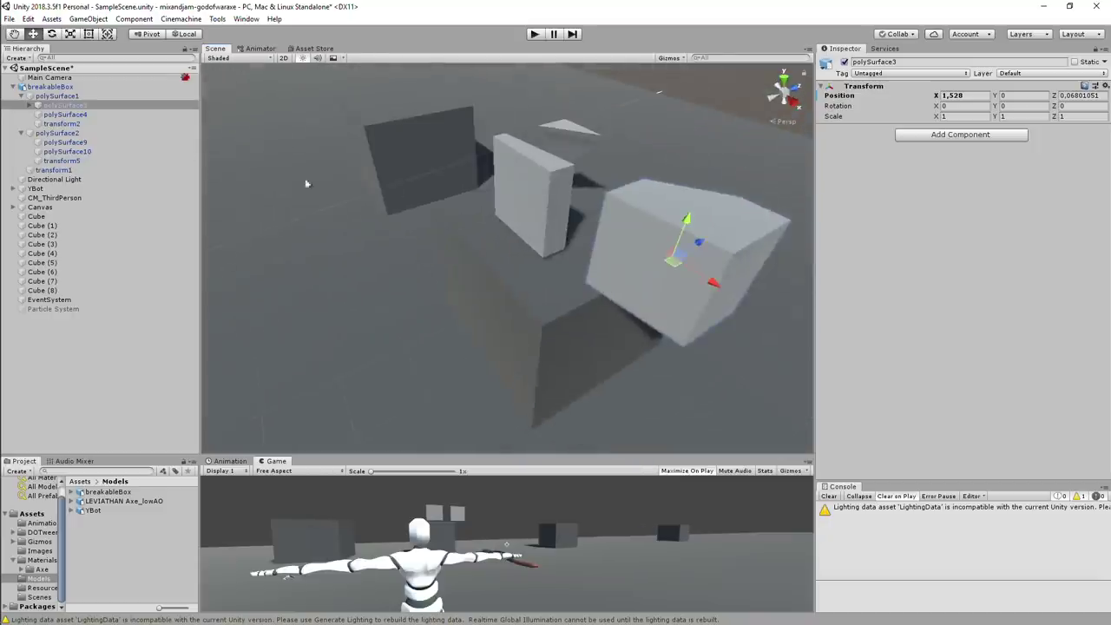
pyautogui.moveTo(65, 113)
pyautogui.mouseDown()
pyautogui.moveTo(87, 120)
pyautogui.moveTo(65, 106)
pyautogui.moveTo(72, 125)
pyautogui.mouseUp()
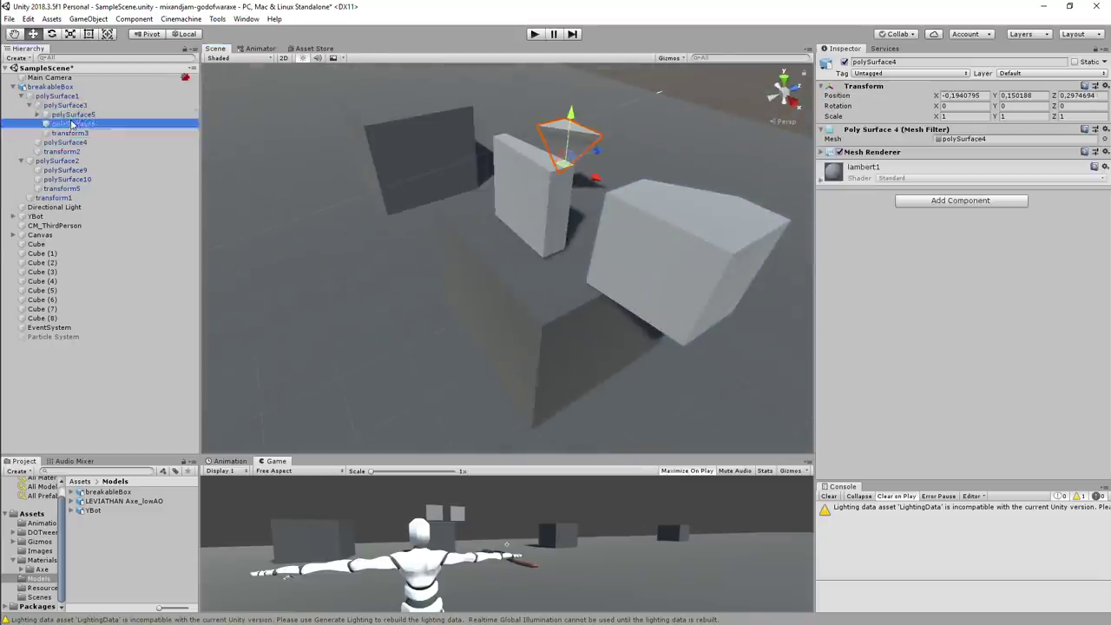